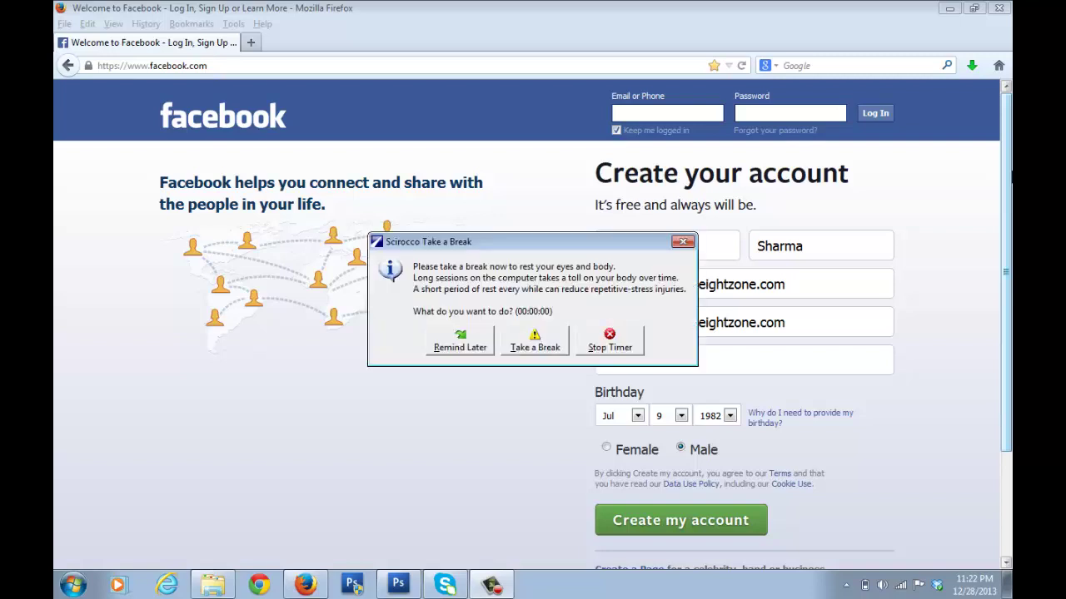
Step: Postpone the break so the timer restarts at 20 minutes, then minimize the Scirocco timer window
{"action": "left_click", "coordinate": [622, 347]}
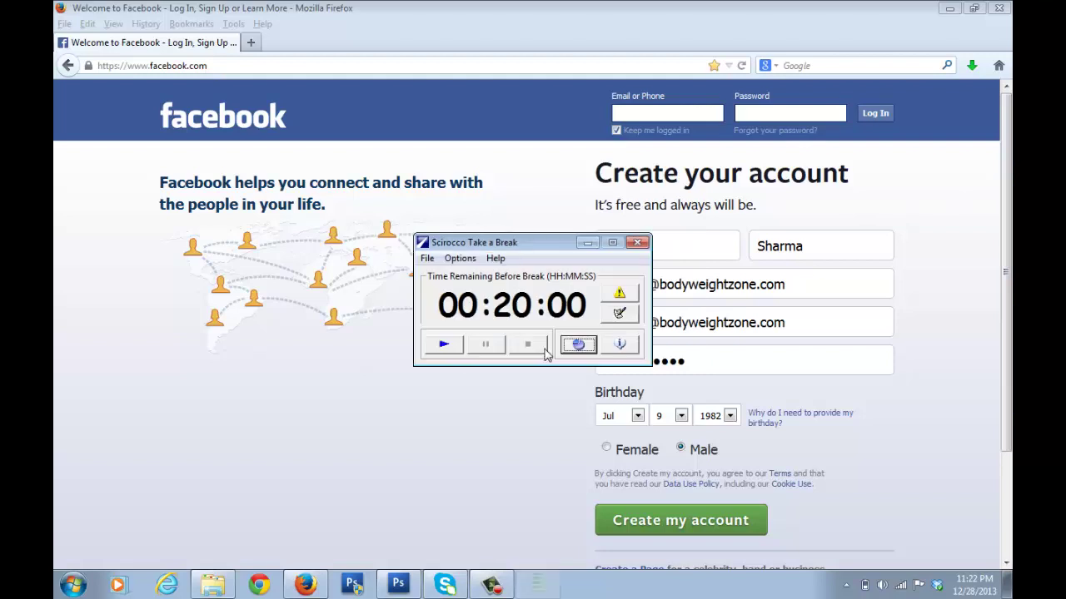
{"action": "left_click", "coordinate": [588, 243]}
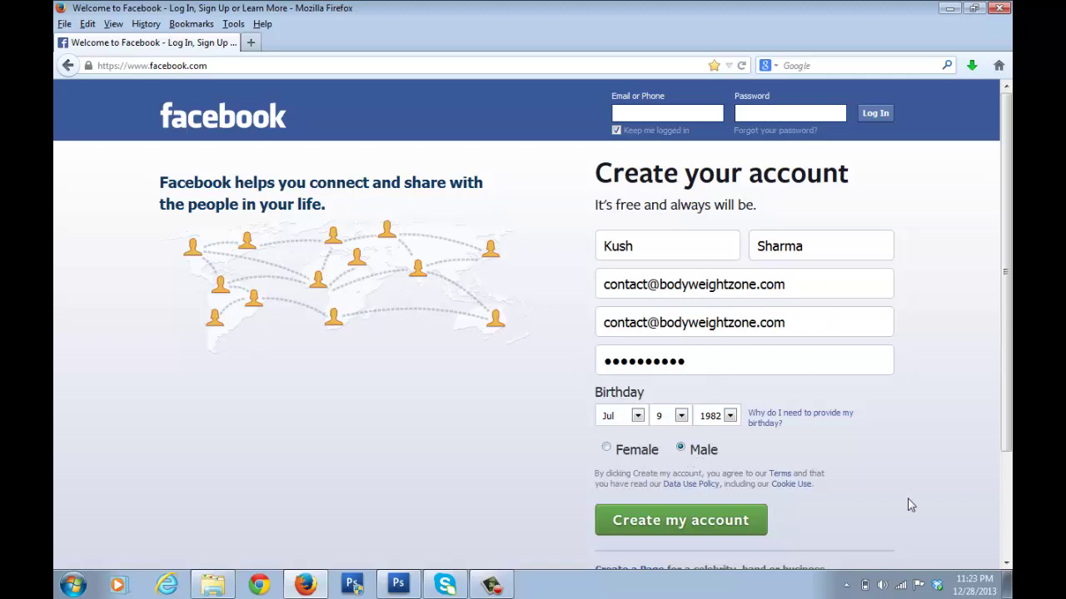
Step: Submit the completed sign-up form to create the new Facebook account
{"action": "scroll", "coordinate": [923, 485], "scroll_direction": "down", "scroll_amount": 2}
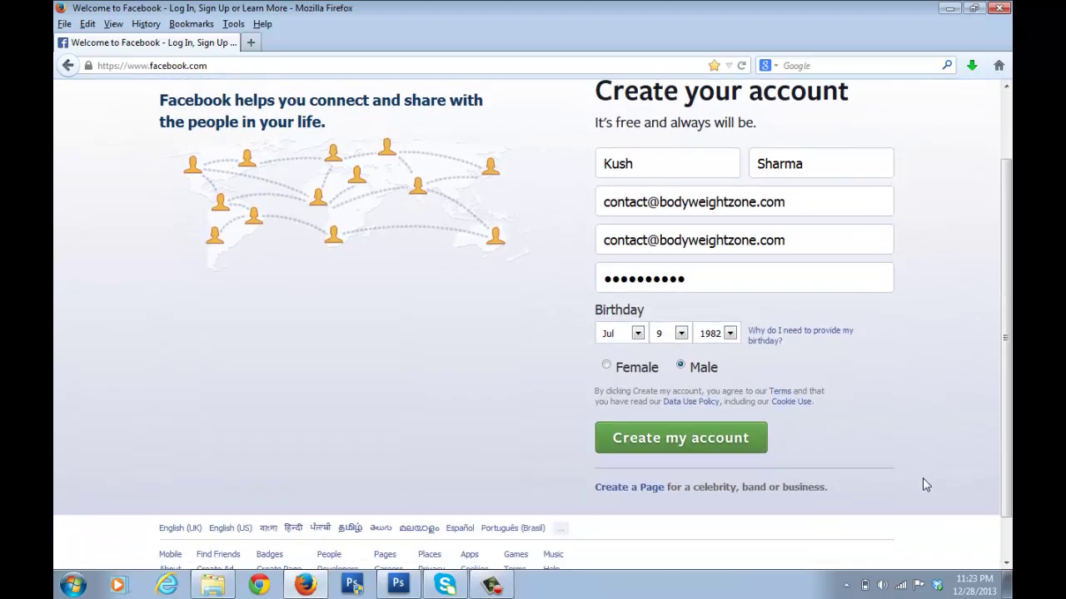
{"action": "scroll", "coordinate": [922, 485], "scroll_direction": "up", "scroll_amount": 2}
{"action": "left_click", "coordinate": [749, 529]}
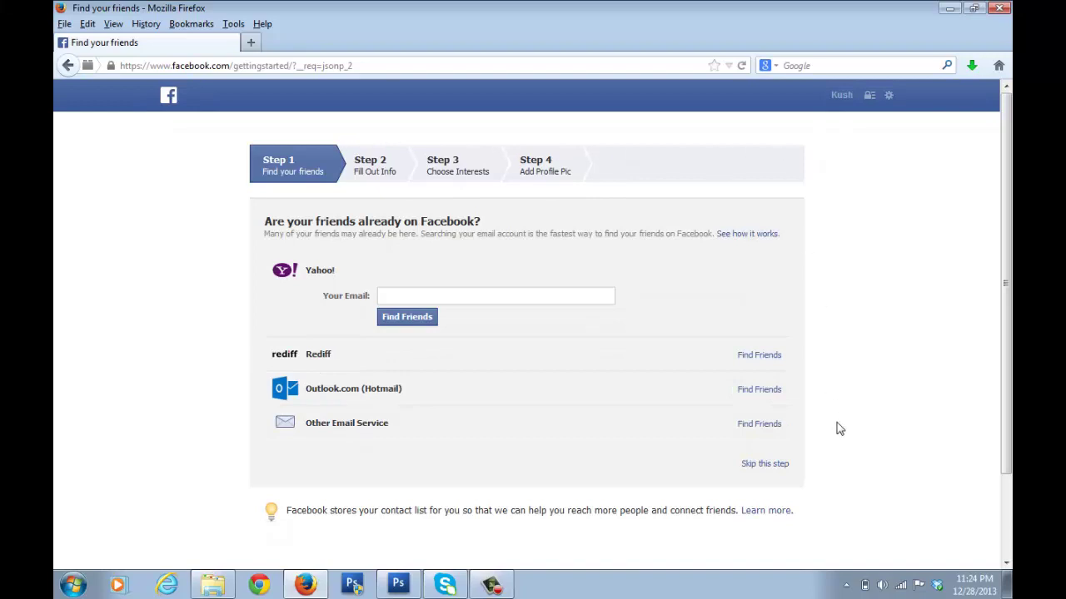
Step: Skip the friend-finding, profile info, interests and profile picture setup steps
{"action": "left_click", "coordinate": [779, 470]}
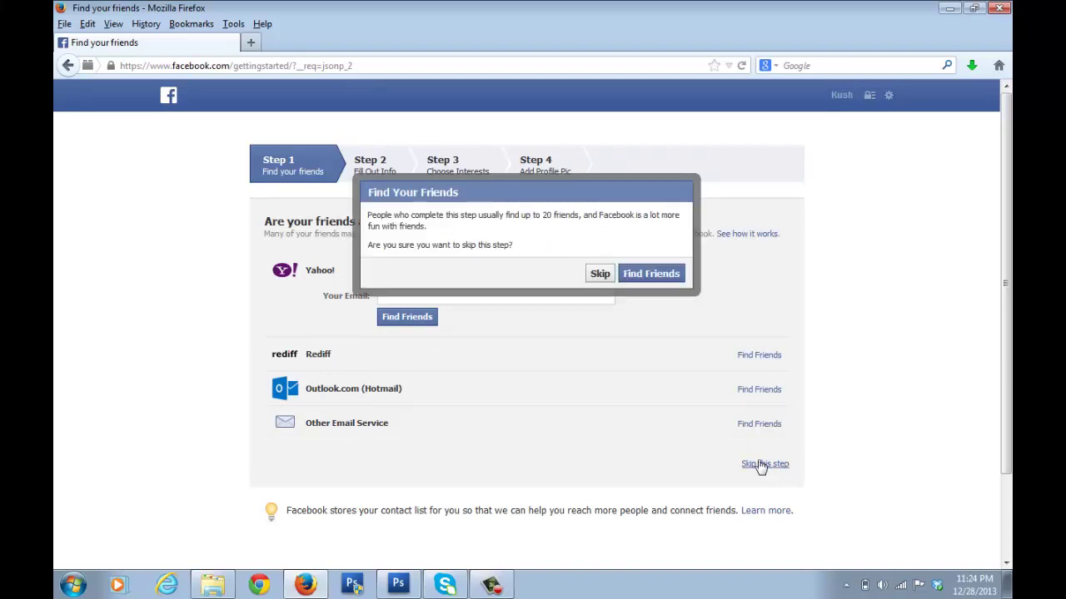
{"action": "left_click", "coordinate": [606, 278]}
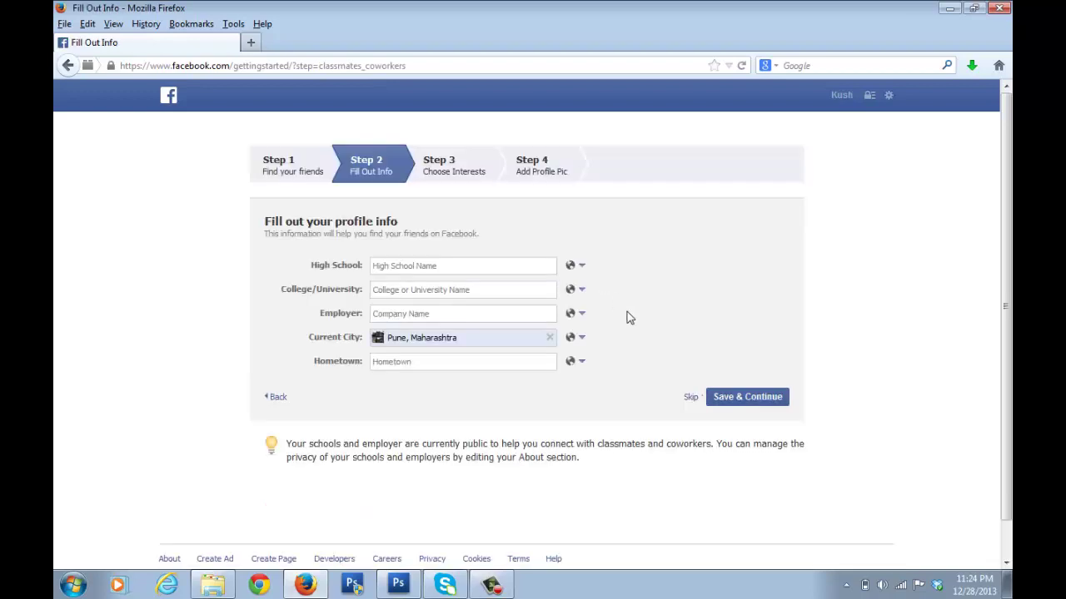
{"action": "left_click", "coordinate": [690, 399]}
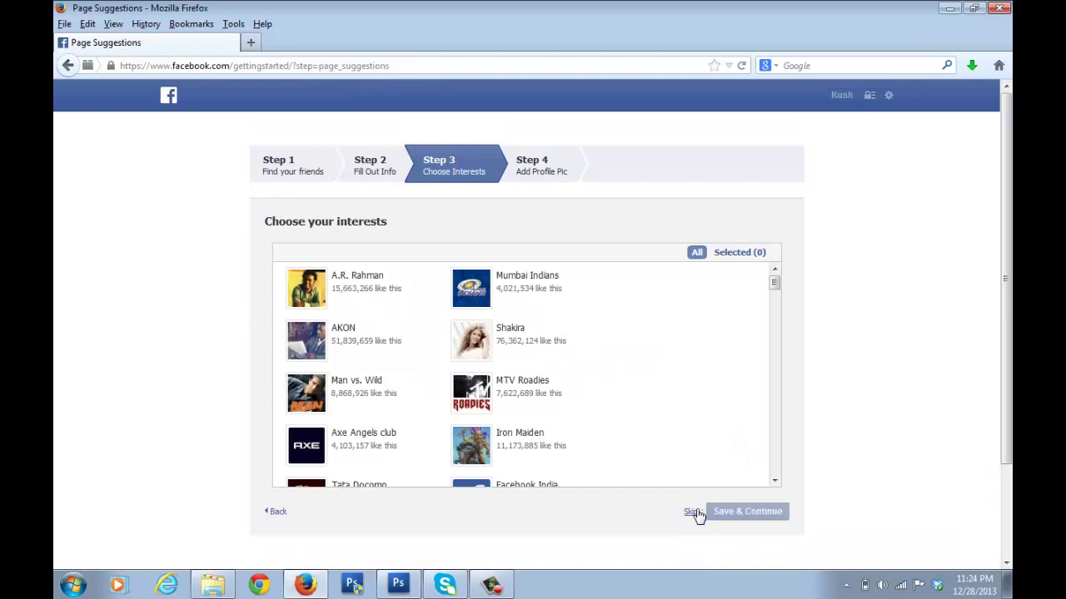
{"action": "left_click", "coordinate": [705, 513]}
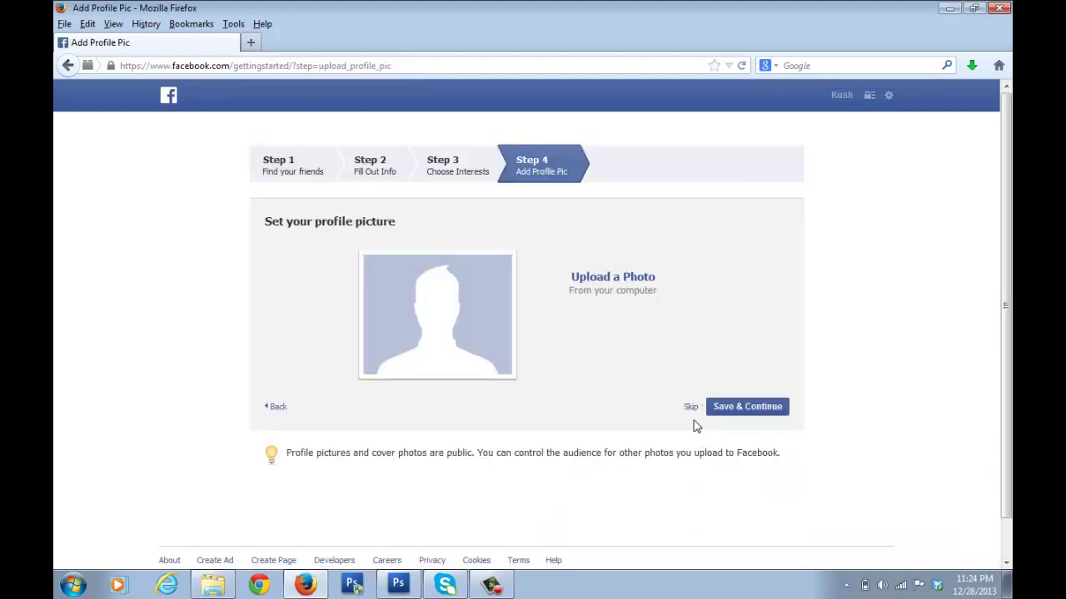
{"action": "left_click", "coordinate": [691, 408]}
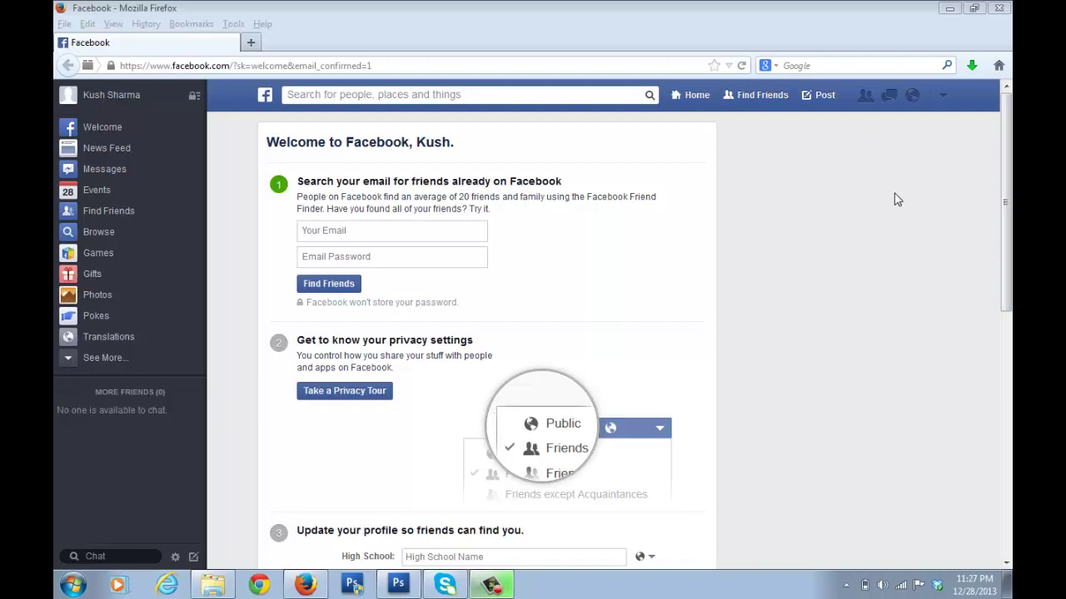
Step: Scroll the Welcome to Facebook page to the bottom to reveal the footer links
{"action": "left_click_drag", "start_coordinate": [1010, 148], "coordinate": [931, 441]}
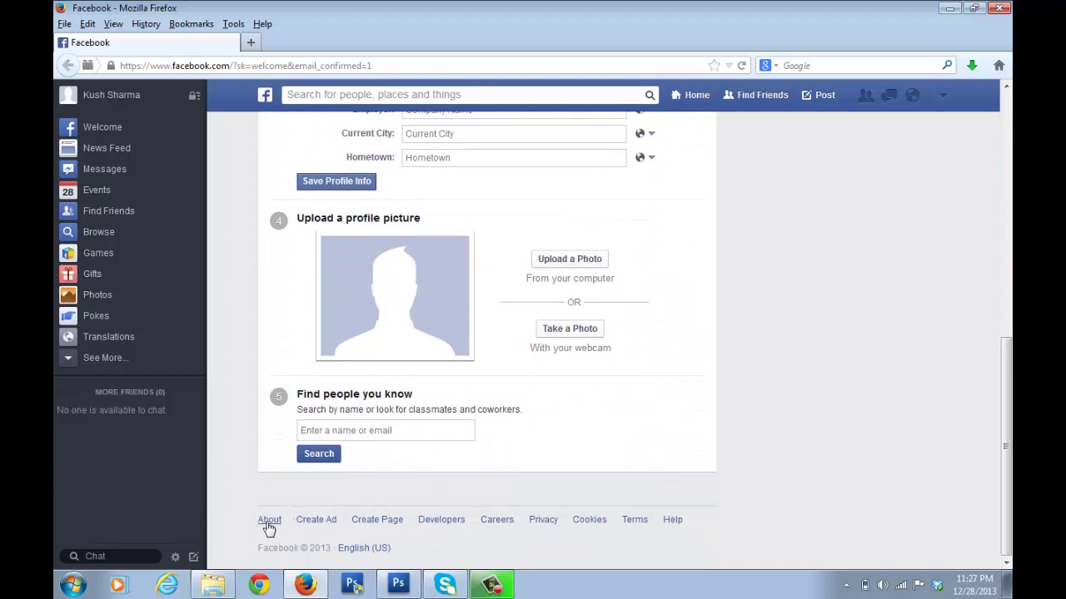
Step: Start a new Page from the footer and pick the Brand or Product type
{"action": "left_click", "coordinate": [374, 522]}
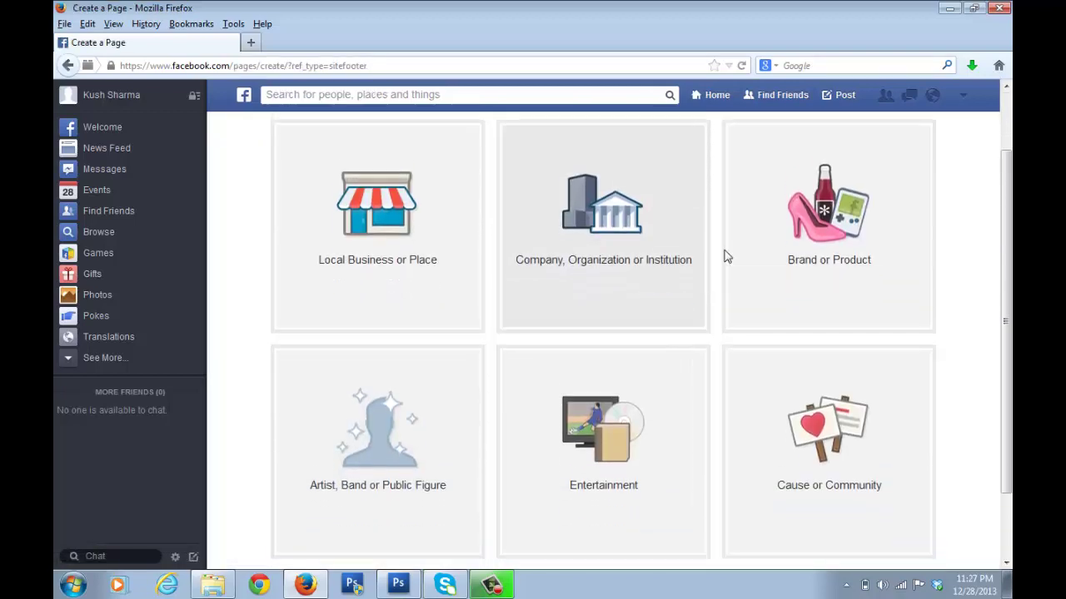
{"action": "scroll", "coordinate": [725, 254], "scroll_direction": "down", "scroll_amount": 2}
{"action": "scroll", "coordinate": [513, 271], "scroll_direction": "up", "scroll_amount": 2}
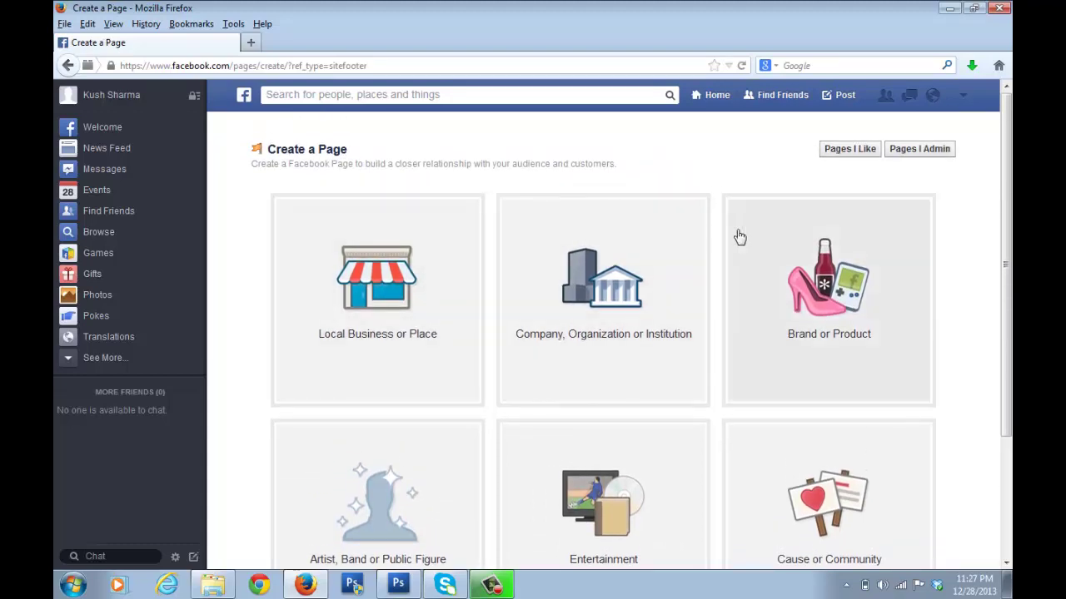
{"action": "scroll", "coordinate": [737, 234], "scroll_direction": "down", "scroll_amount": 2}
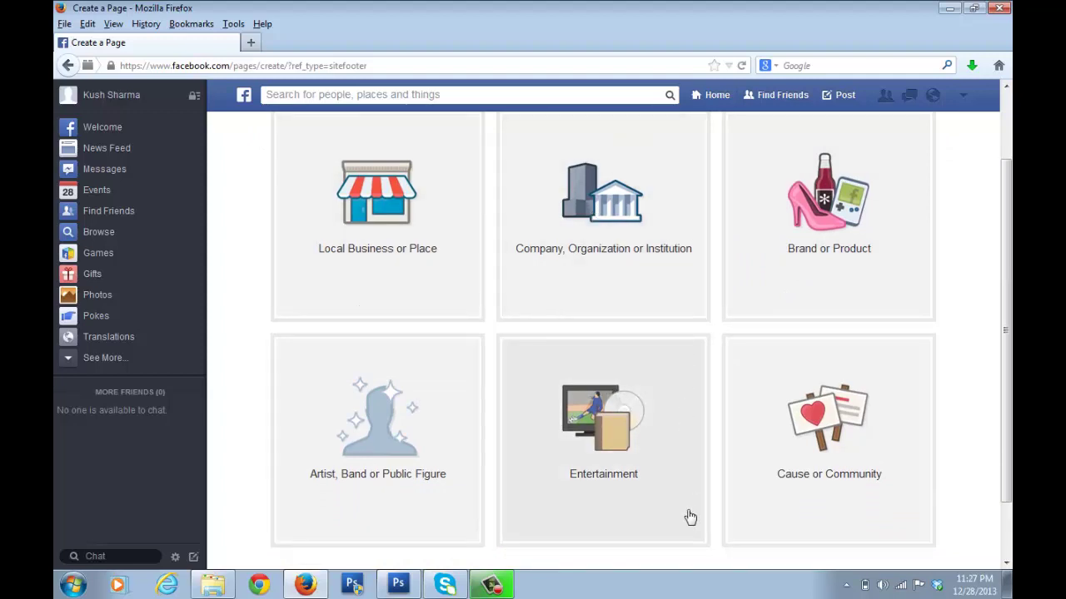
{"action": "left_click", "coordinate": [848, 254]}
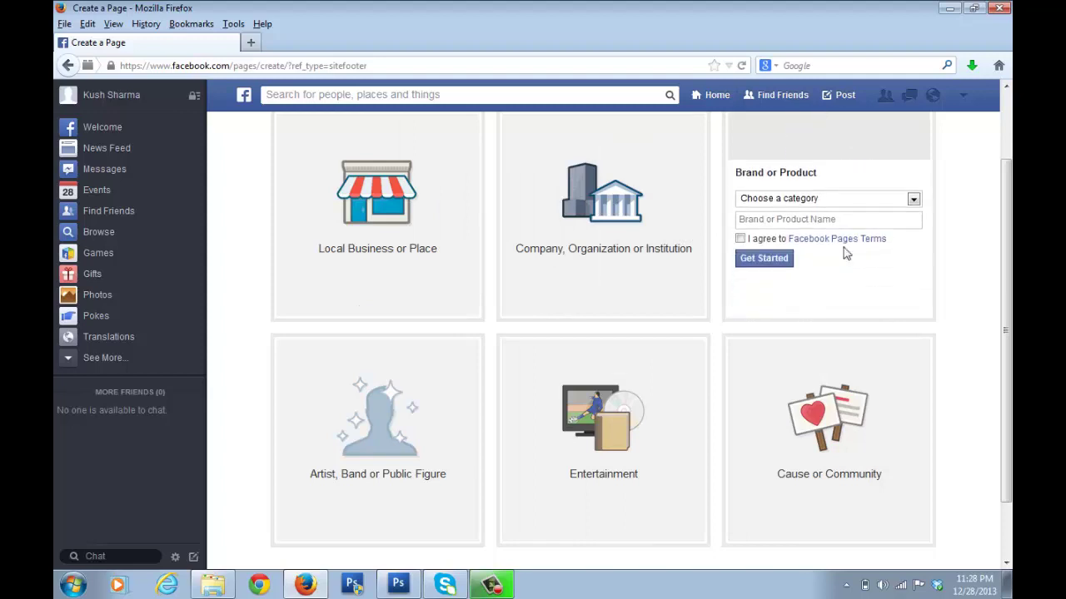
Step: Set the category to Website, name it 'Bodyweight Zone', and submit the page
{"action": "scroll", "coordinate": [849, 250], "scroll_direction": "up", "scroll_amount": 2}
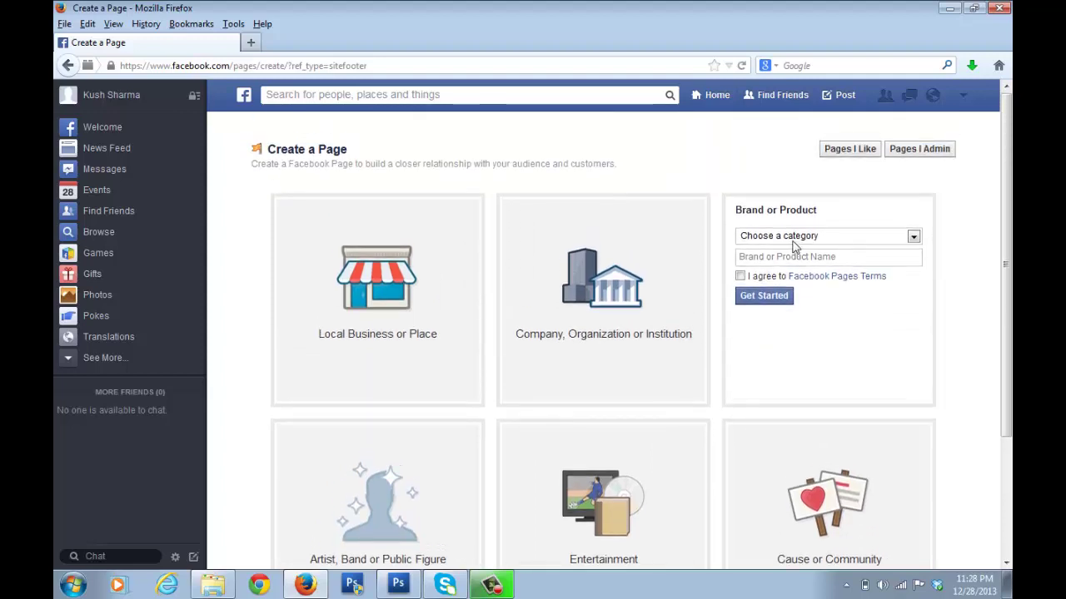
{"action": "left_click", "coordinate": [911, 238]}
{"action": "scroll", "coordinate": [846, 358], "scroll_direction": "down", "scroll_amount": 3}
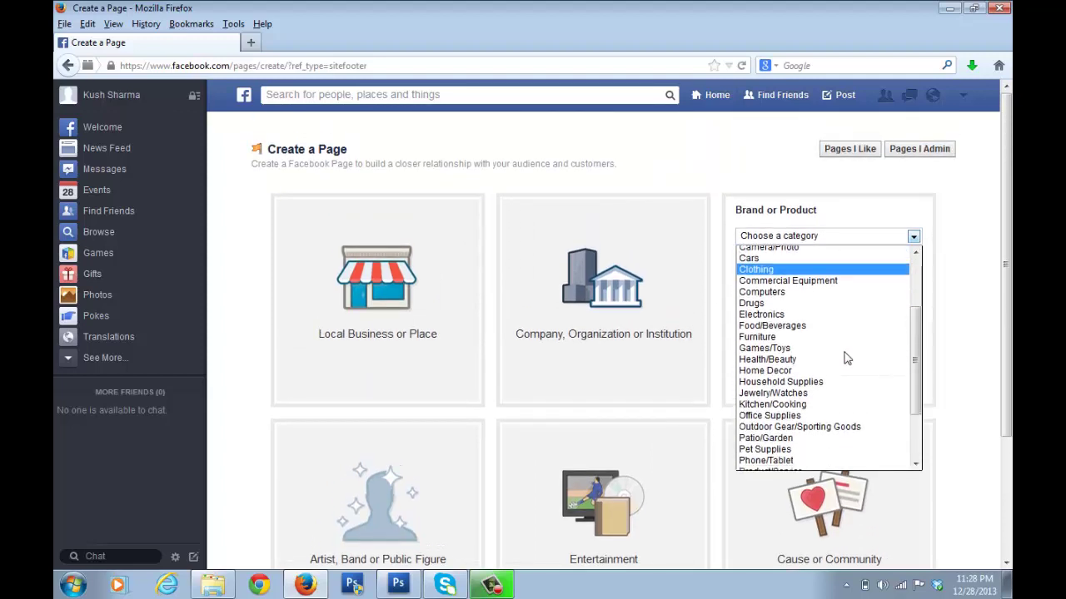
{"action": "scroll", "coordinate": [846, 358], "scroll_direction": "down", "scroll_amount": 3}
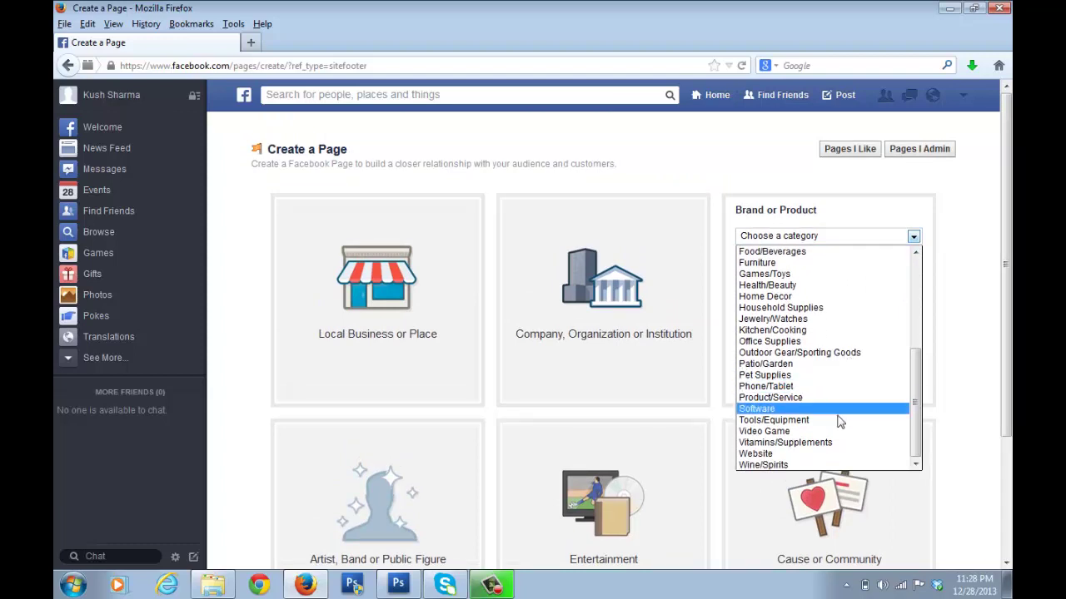
{"action": "left_click", "coordinate": [839, 453]}
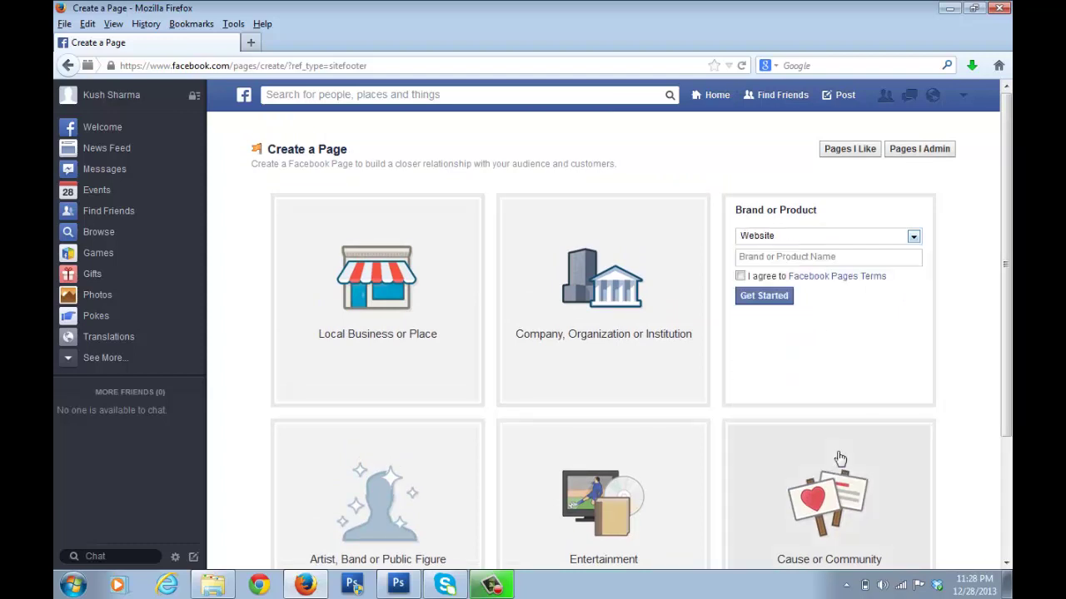
{"action": "left_click", "coordinate": [832, 264]}
{"action": "type", "text": "Bodyweight Zone"}
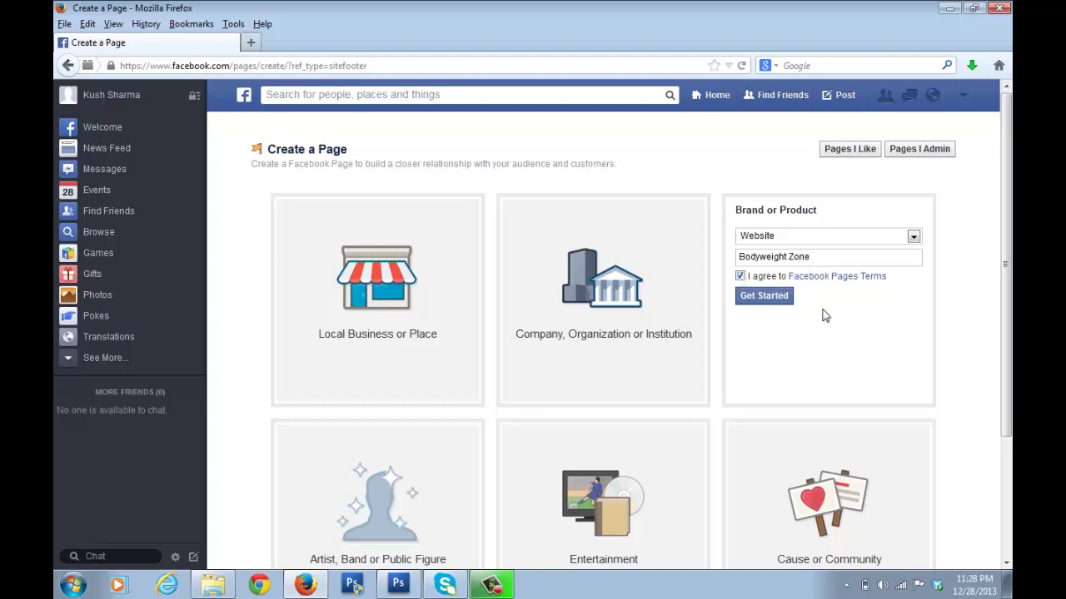
{"action": "left_click", "coordinate": [764, 301]}
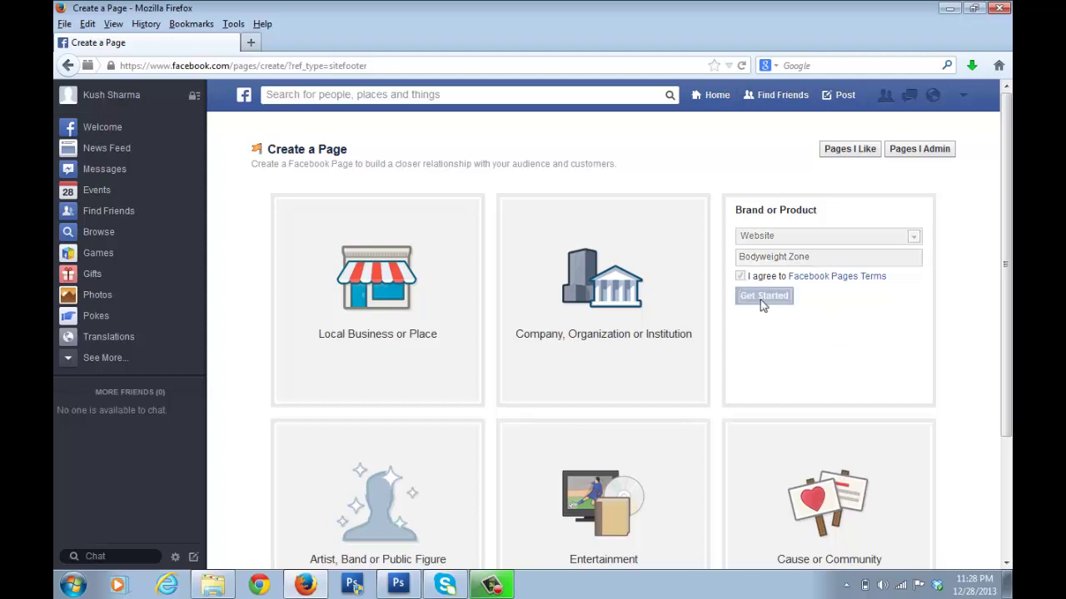
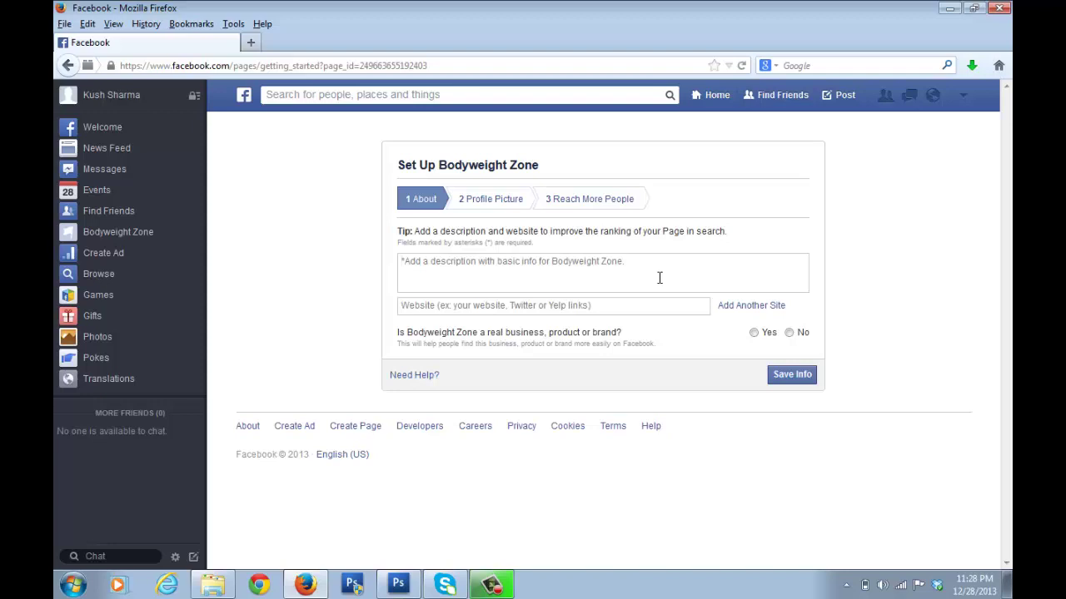
{"action": "left_click", "coordinate": [461, 281]}
{"action": "type", "text": "abcd"}
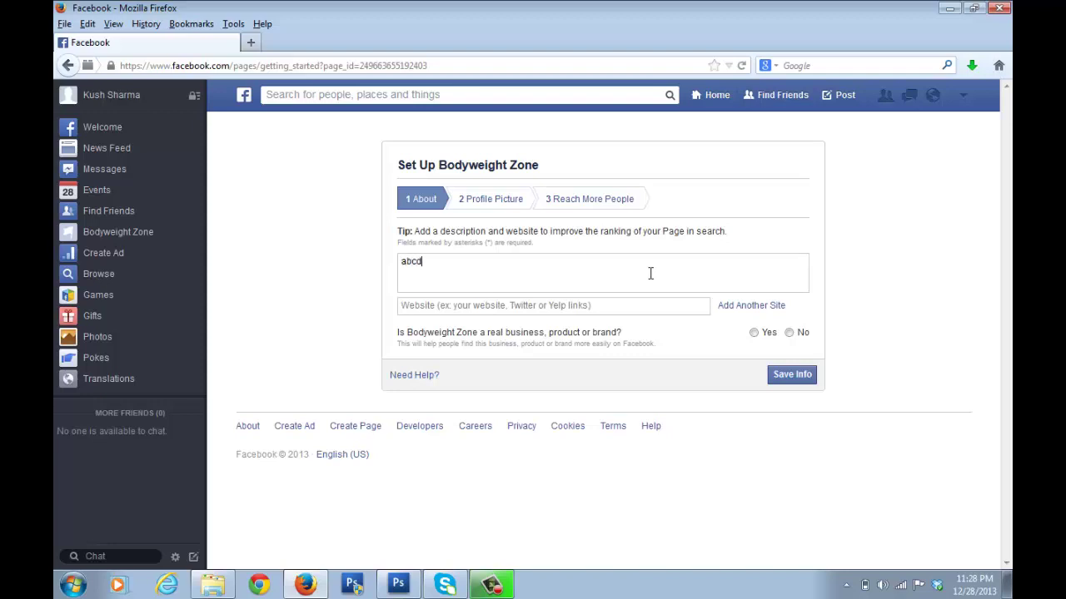
{"action": "left_click", "coordinate": [616, 309]}
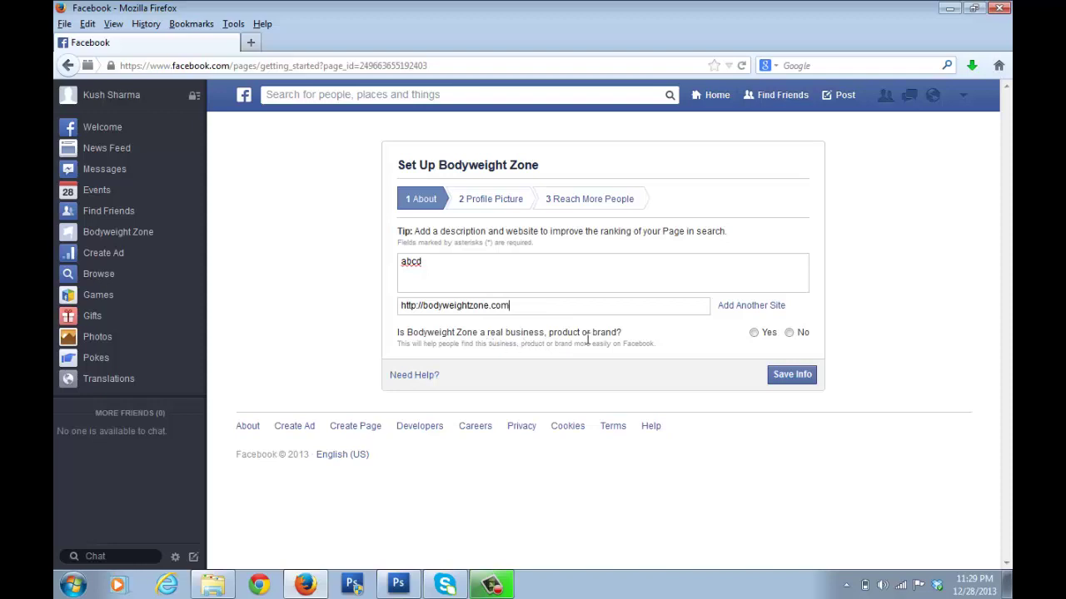
{"action": "left_click", "coordinate": [755, 333]}
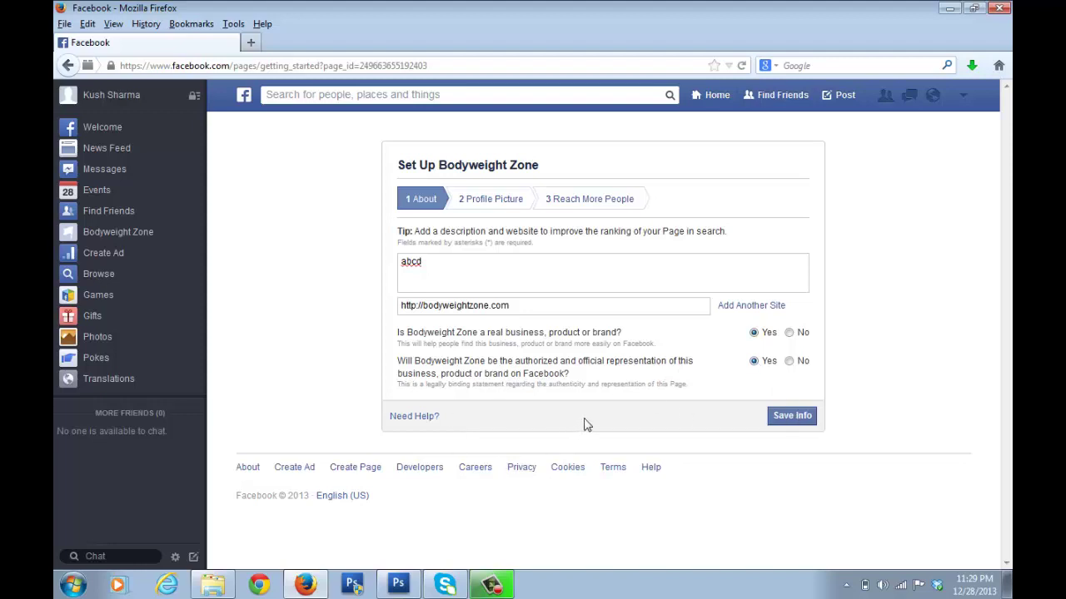
{"action": "left_click", "coordinate": [788, 424]}
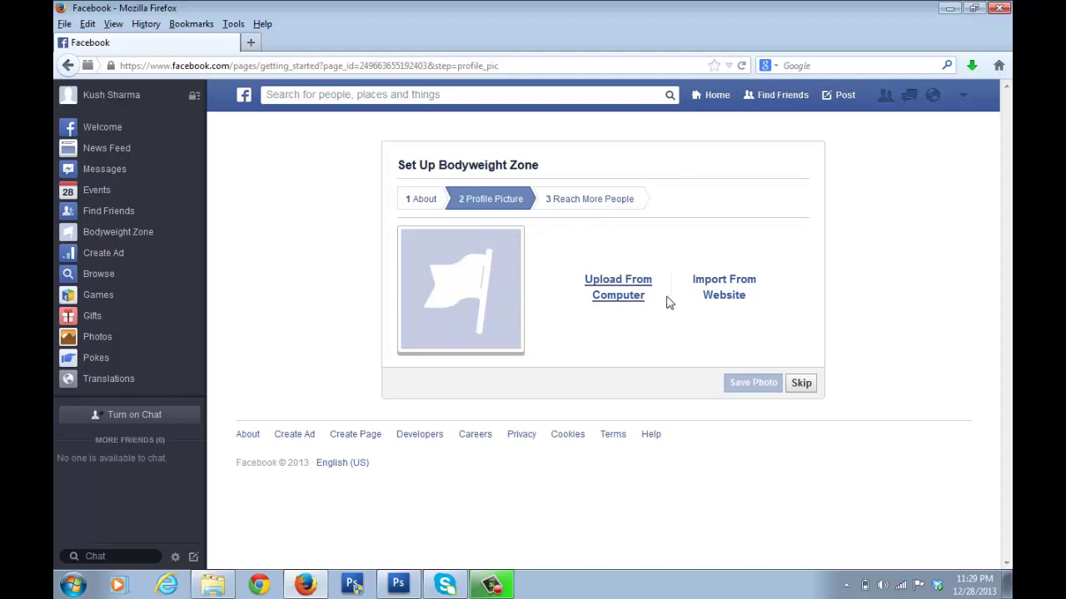
Step: Skip the Profile Picture and Reach More People setup steps to reach the new page
{"action": "left_click", "coordinate": [801, 383]}
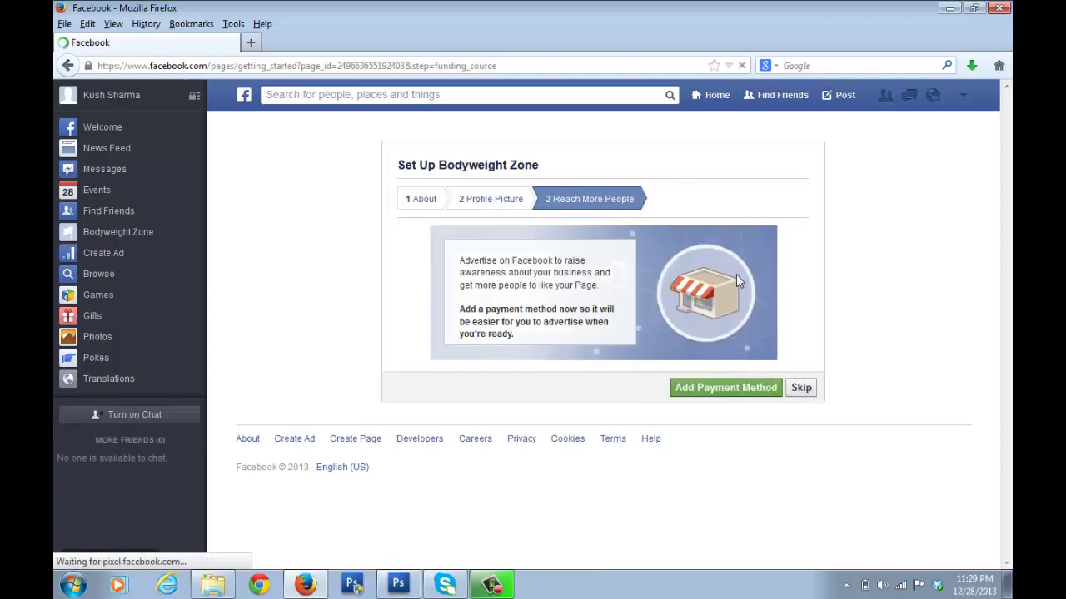
{"action": "left_click", "coordinate": [807, 390]}
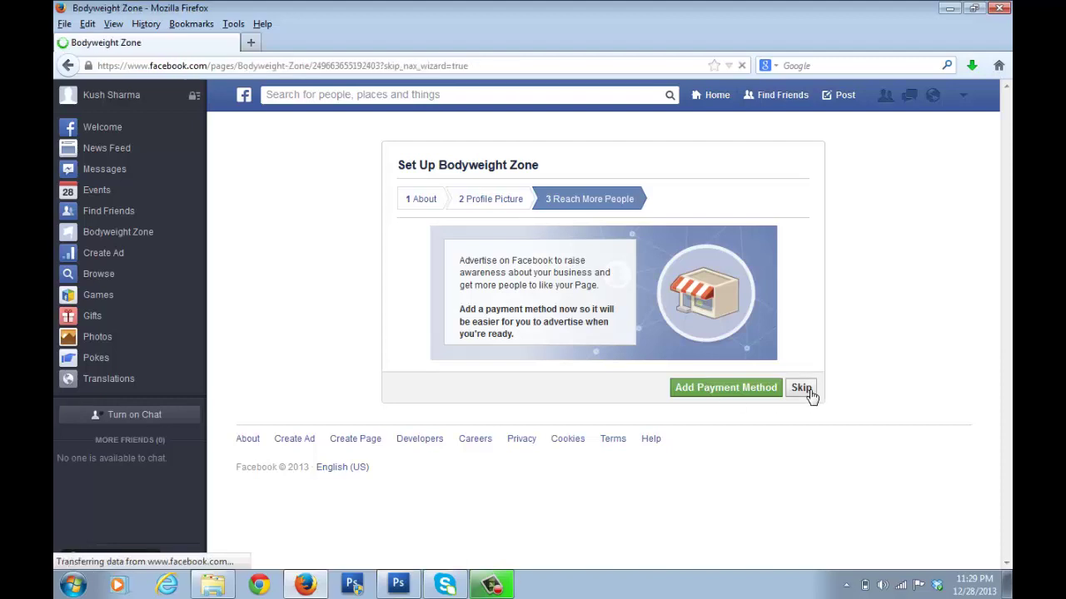
{"action": "scroll", "coordinate": [754, 271], "scroll_direction": "down", "scroll_amount": 4}
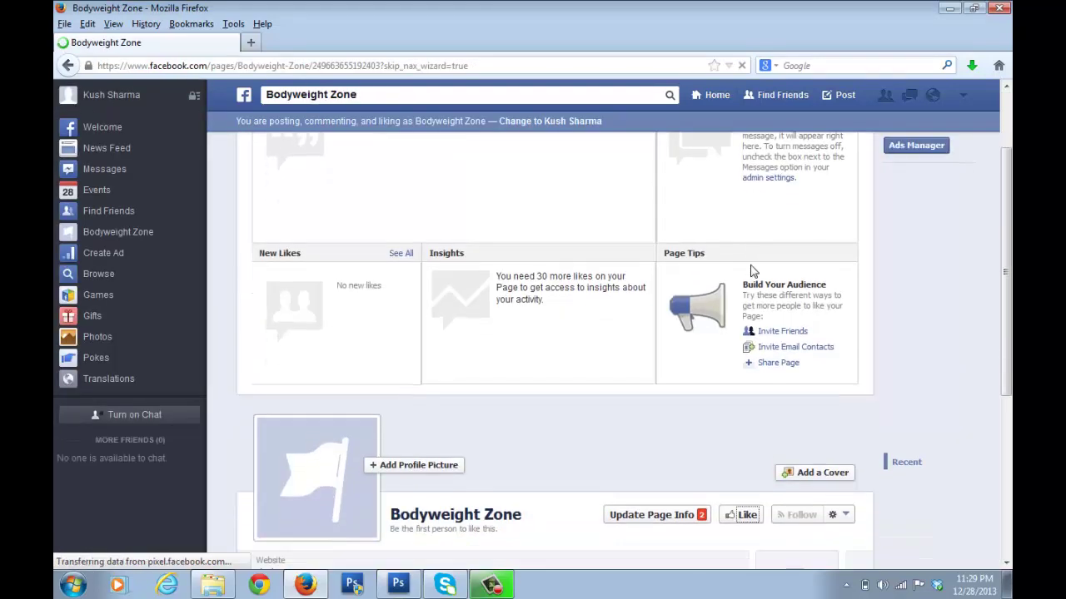
{"action": "scroll", "coordinate": [444, 431], "scroll_direction": "down", "scroll_amount": 1}
{"action": "scroll", "coordinate": [559, 310], "scroll_direction": "up", "scroll_amount": 3}
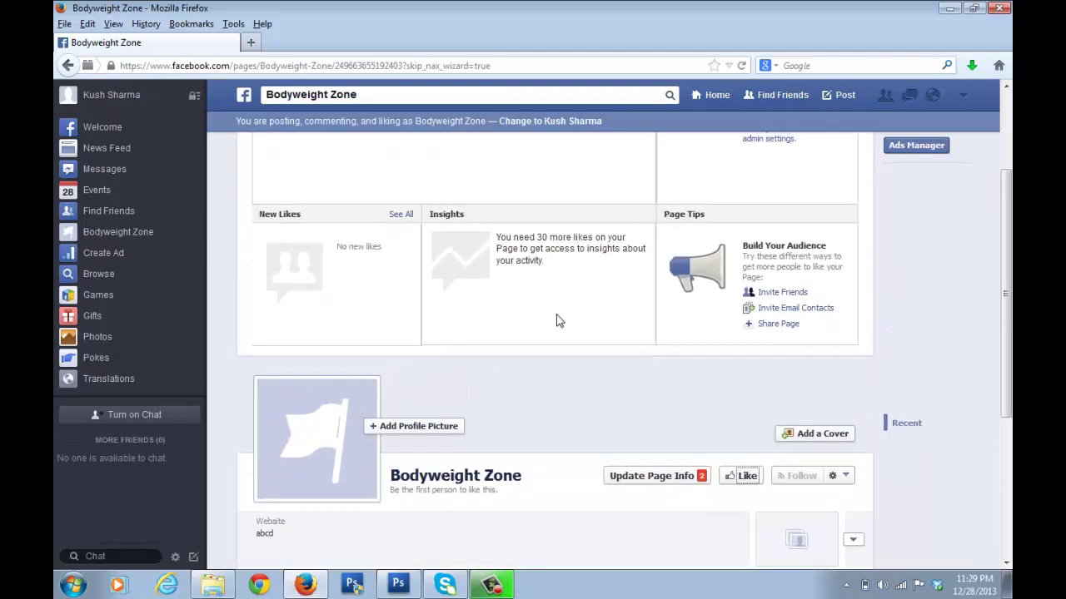
{"action": "scroll", "coordinate": [558, 322], "scroll_direction": "down", "scroll_amount": 1}
{"action": "scroll", "coordinate": [557, 321], "scroll_direction": "up", "scroll_amount": 3}
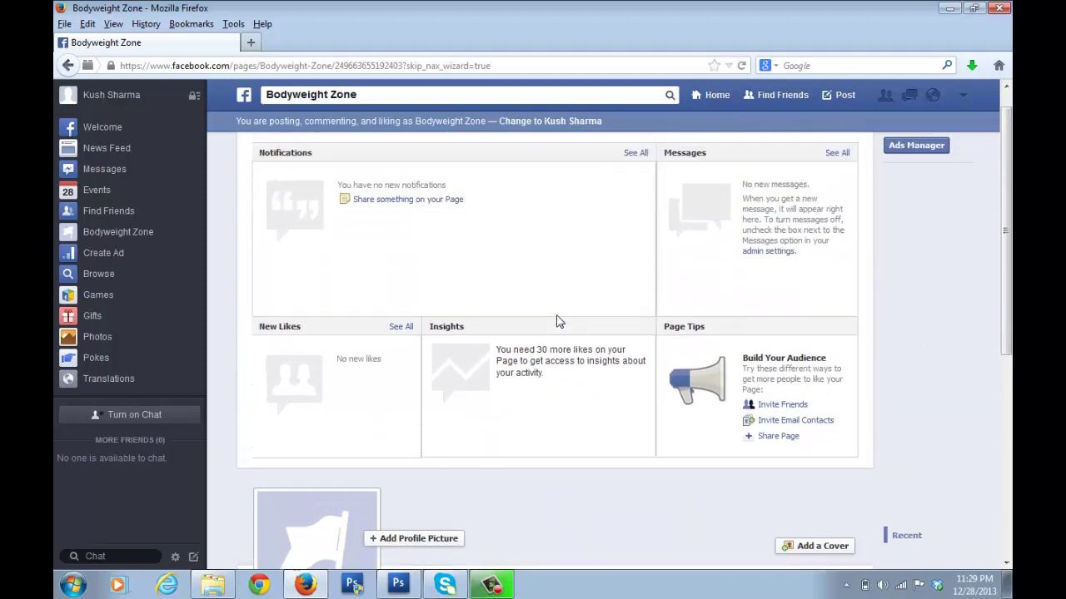
{"action": "scroll", "coordinate": [558, 321], "scroll_direction": "up", "scroll_amount": 1}
{"action": "scroll", "coordinate": [557, 321], "scroll_direction": "down", "scroll_amount": 4}
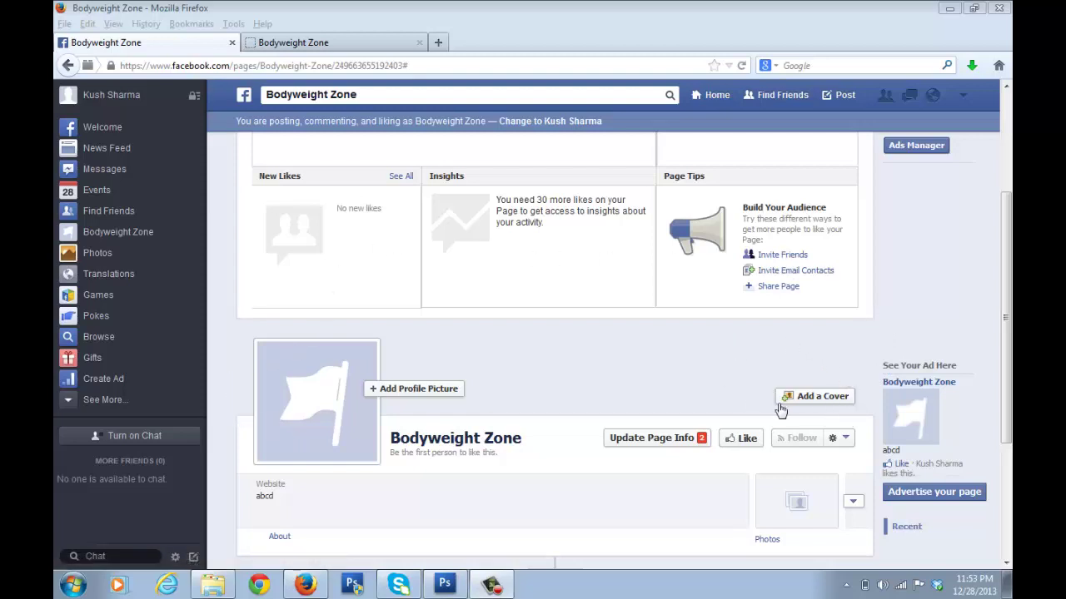
Step: Upload 'bwz copy' as the page's cover photo and save the changes
{"action": "left_click", "coordinate": [823, 397]}
{"action": "left_click", "coordinate": [826, 418]}
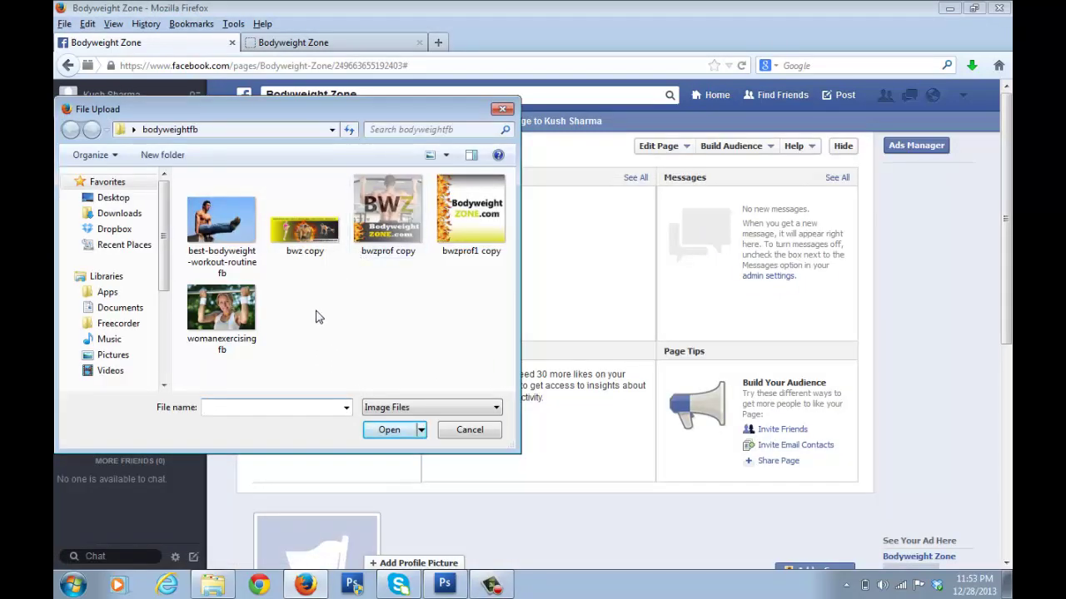
{"action": "left_click", "coordinate": [304, 237]}
{"action": "left_click", "coordinate": [389, 430]}
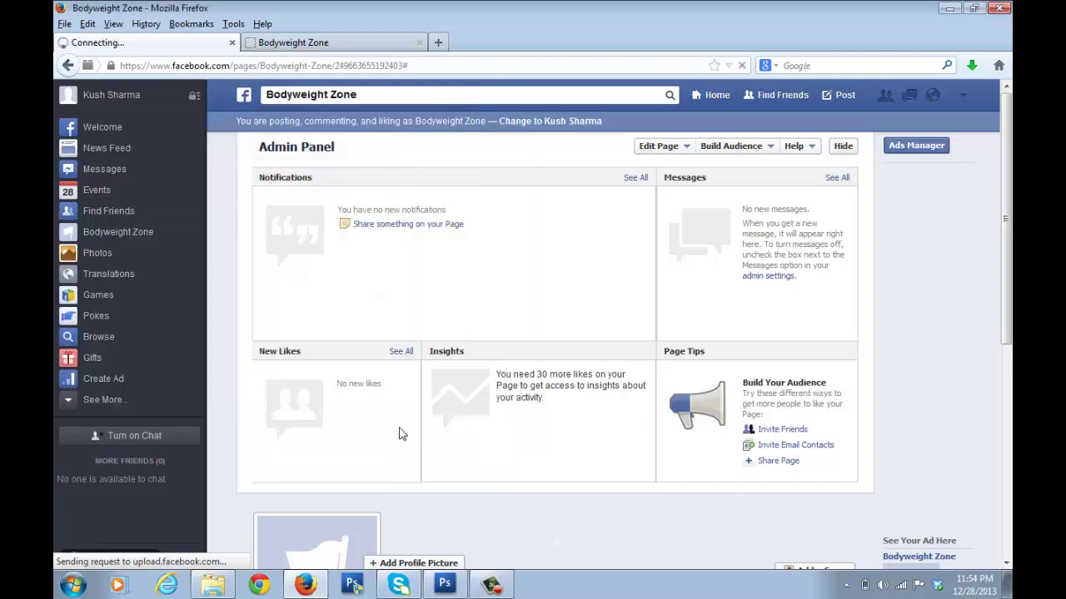
{"action": "scroll", "coordinate": [616, 408], "scroll_direction": "down", "scroll_amount": 5}
{"action": "scroll", "coordinate": [641, 356], "scroll_direction": "up", "scroll_amount": 2}
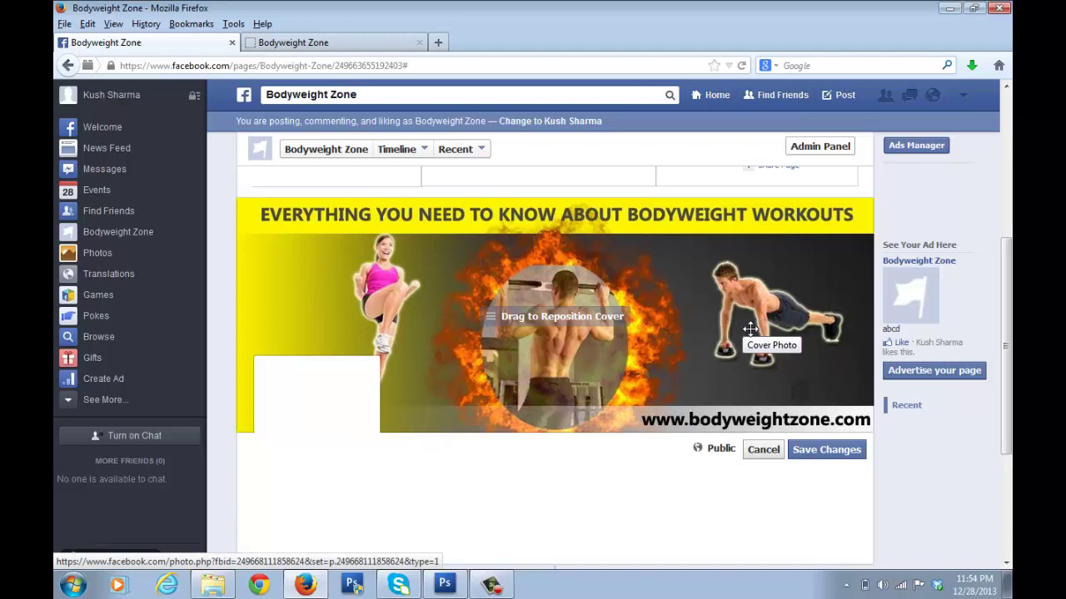
{"action": "left_click", "coordinate": [837, 460]}
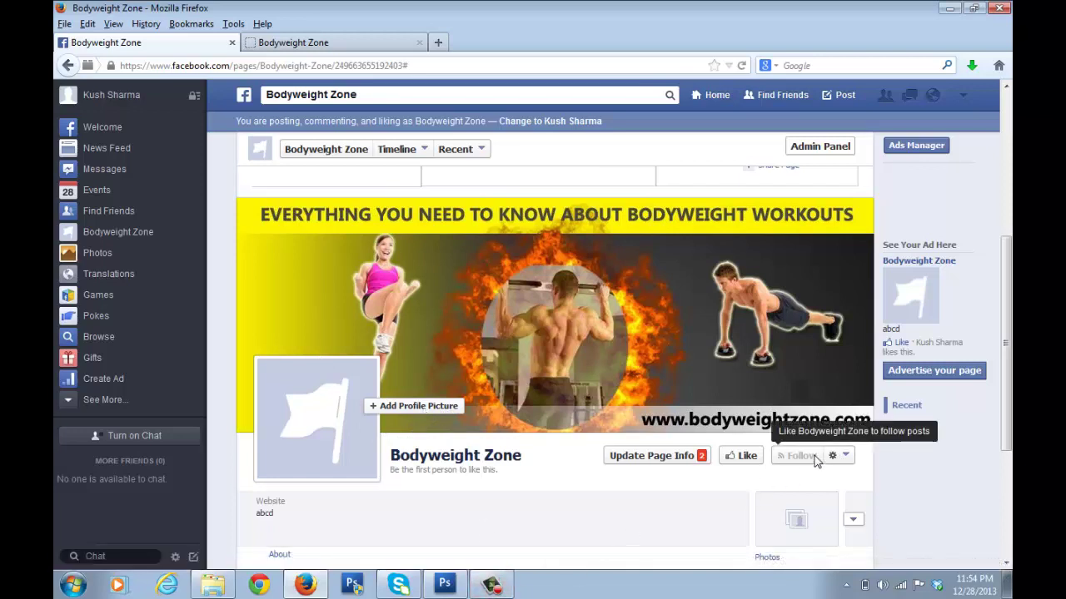
Step: Upload 'bwzprof1 copy' as the page's profile picture
{"action": "left_click", "coordinate": [406, 407]}
{"action": "left_click", "coordinate": [418, 444]}
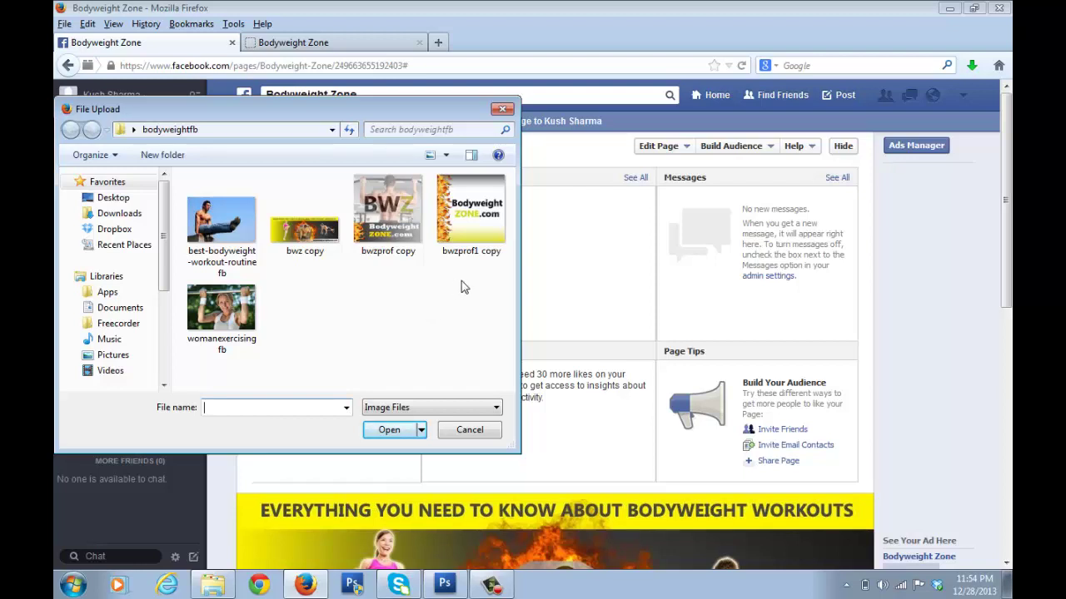
{"action": "left_click", "coordinate": [459, 229]}
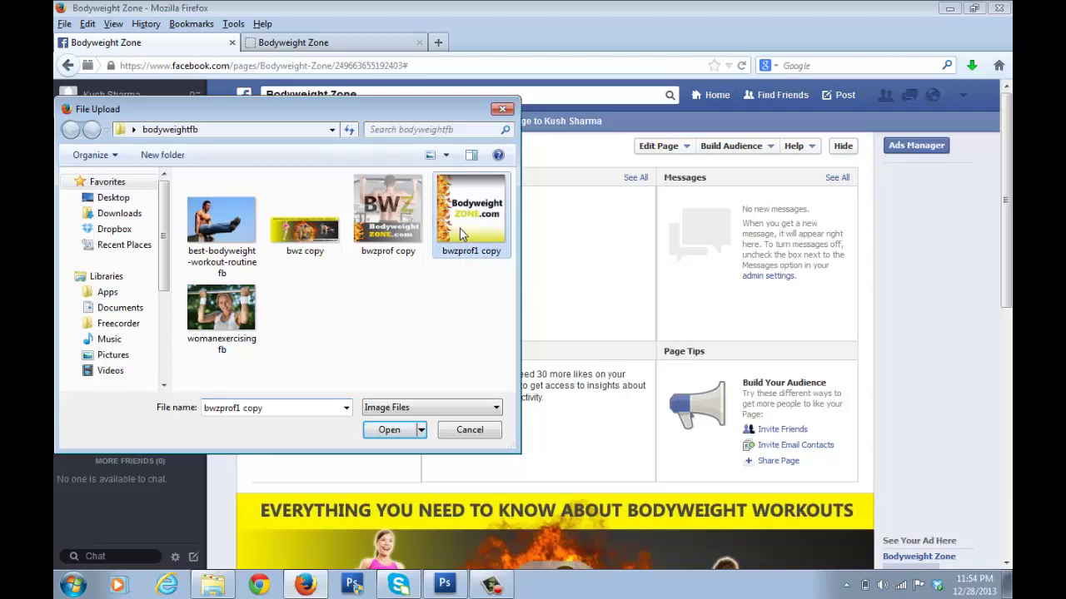
{"action": "left_click", "coordinate": [386, 433]}
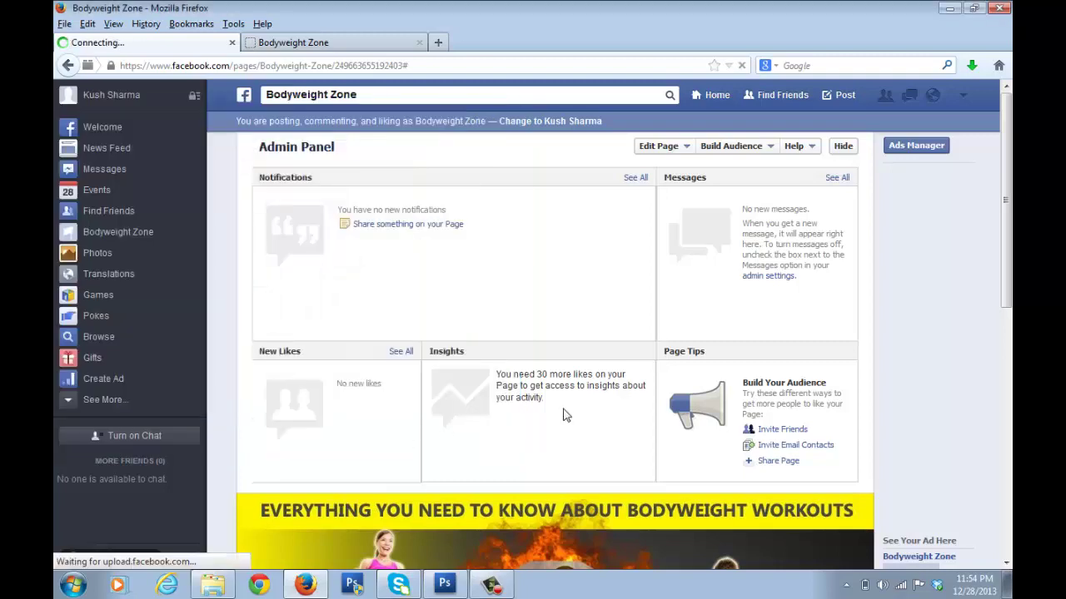
{"action": "scroll", "coordinate": [564, 411], "scroll_direction": "down", "scroll_amount": 7}
{"action": "scroll", "coordinate": [567, 411], "scroll_direction": "up", "scroll_amount": 2}
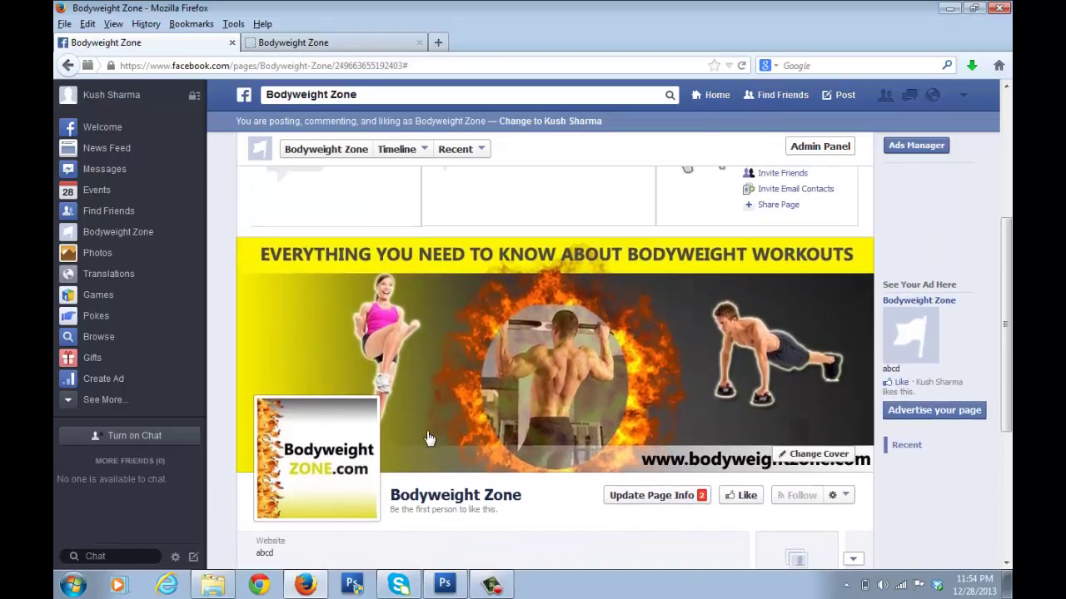
Step: Replace the profile picture with the 'bwzprof copy' image
{"action": "left_click", "coordinate": [404, 446]}
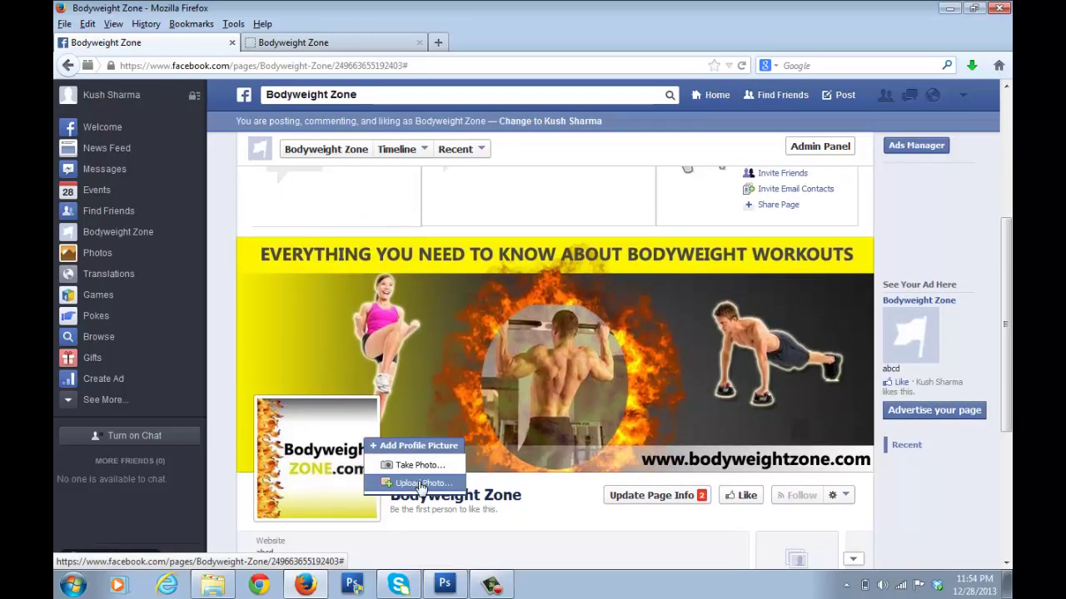
{"action": "left_click", "coordinate": [420, 484]}
{"action": "left_click", "coordinate": [388, 212]}
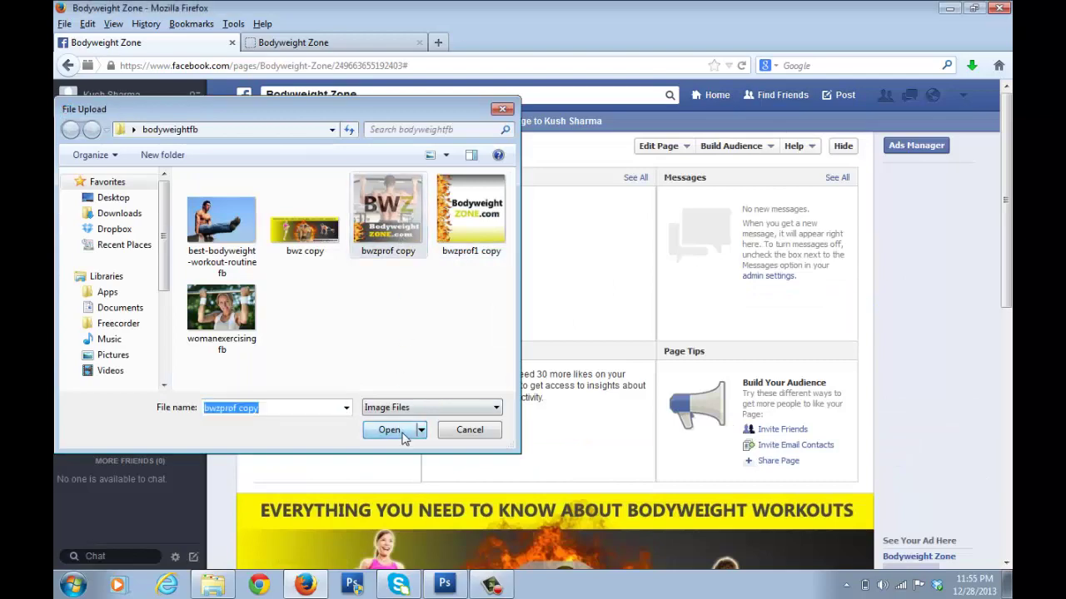
{"action": "left_click", "coordinate": [389, 430]}
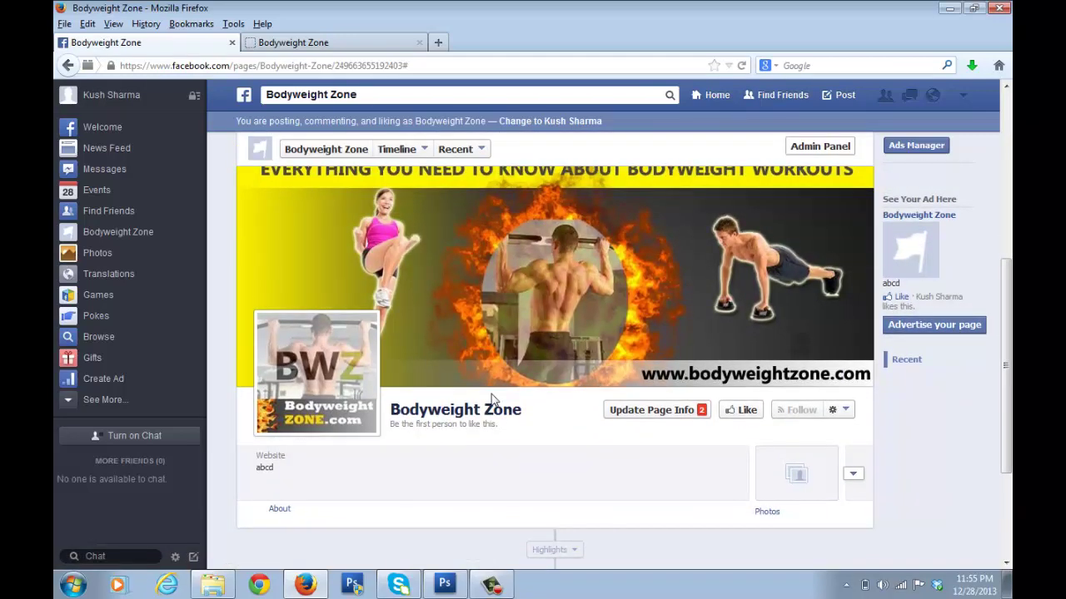
{"action": "scroll", "coordinate": [433, 387], "scroll_direction": "down", "scroll_amount": 2}
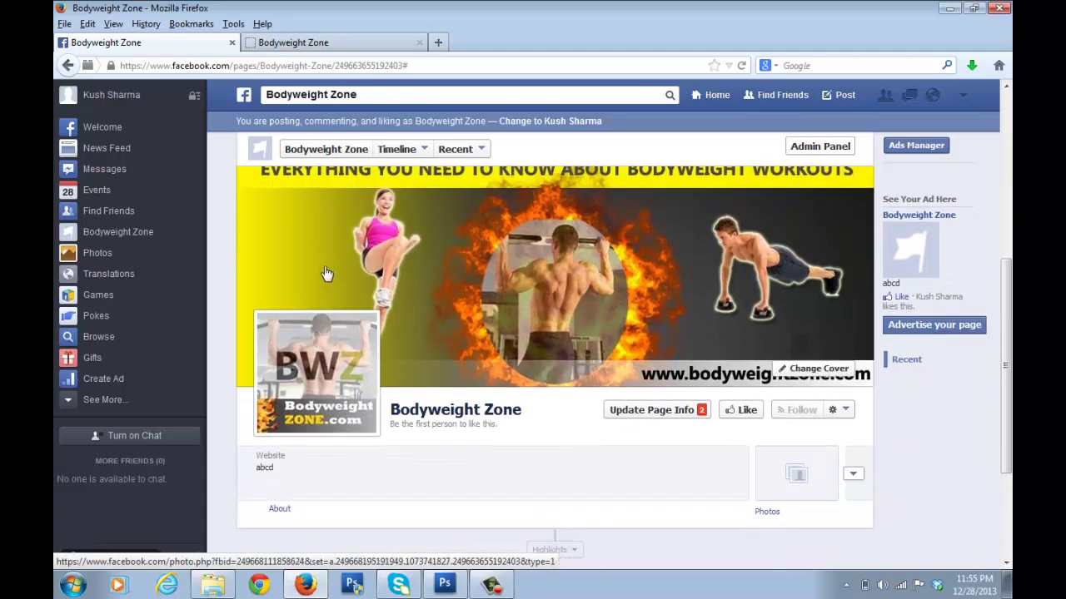
{"action": "mouse_move", "coordinate": [314, 328]}
{"action": "scroll", "coordinate": [493, 273], "scroll_direction": "up", "scroll_amount": 4}
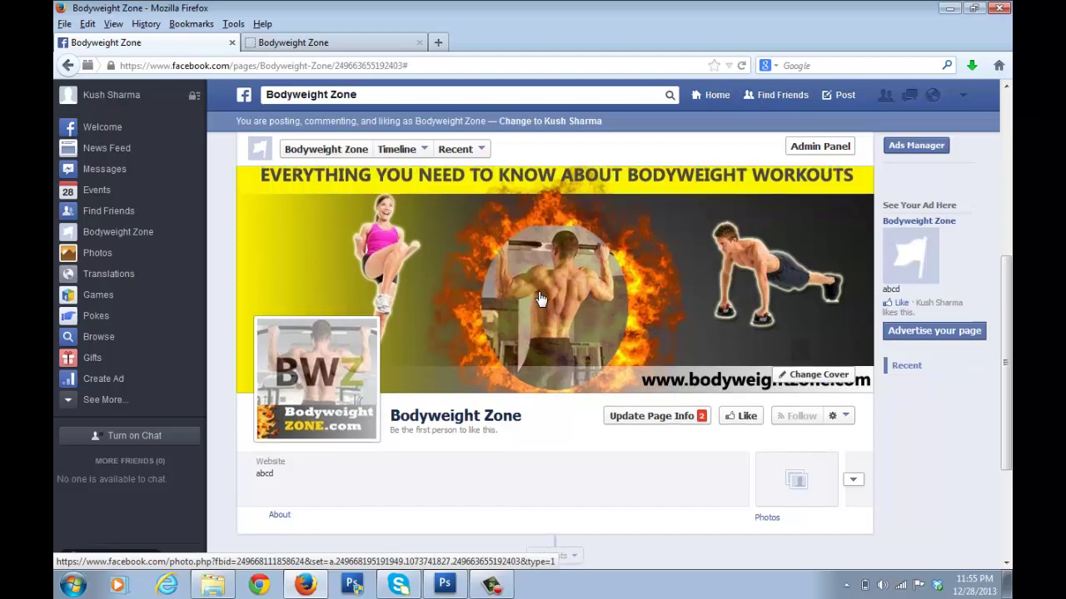
{"action": "scroll", "coordinate": [423, 342], "scroll_direction": "down", "scroll_amount": 4}
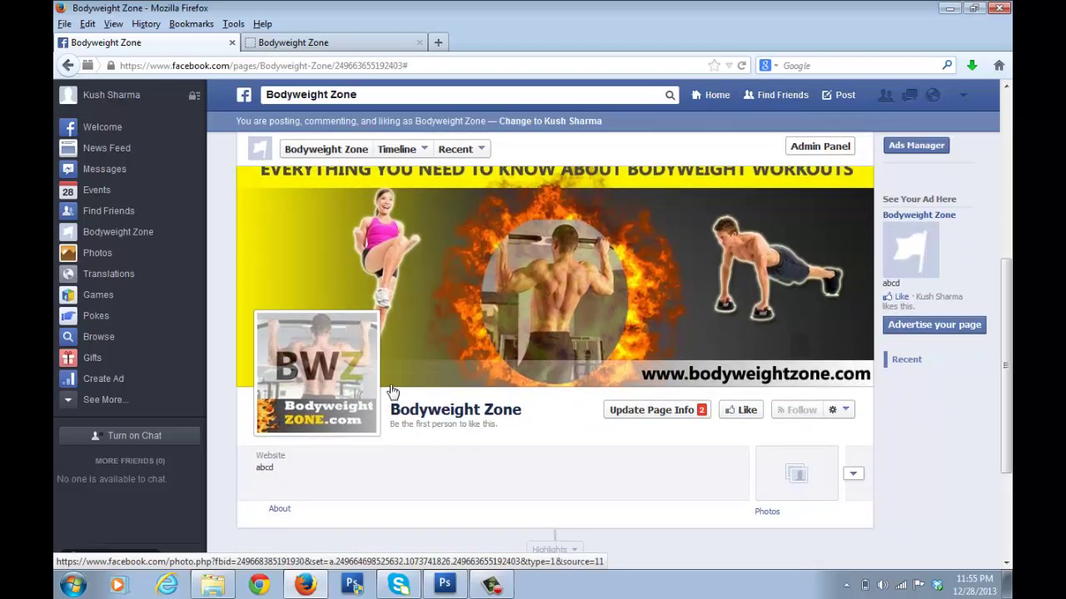
{"action": "scroll", "coordinate": [470, 262], "scroll_direction": "up", "scroll_amount": 2}
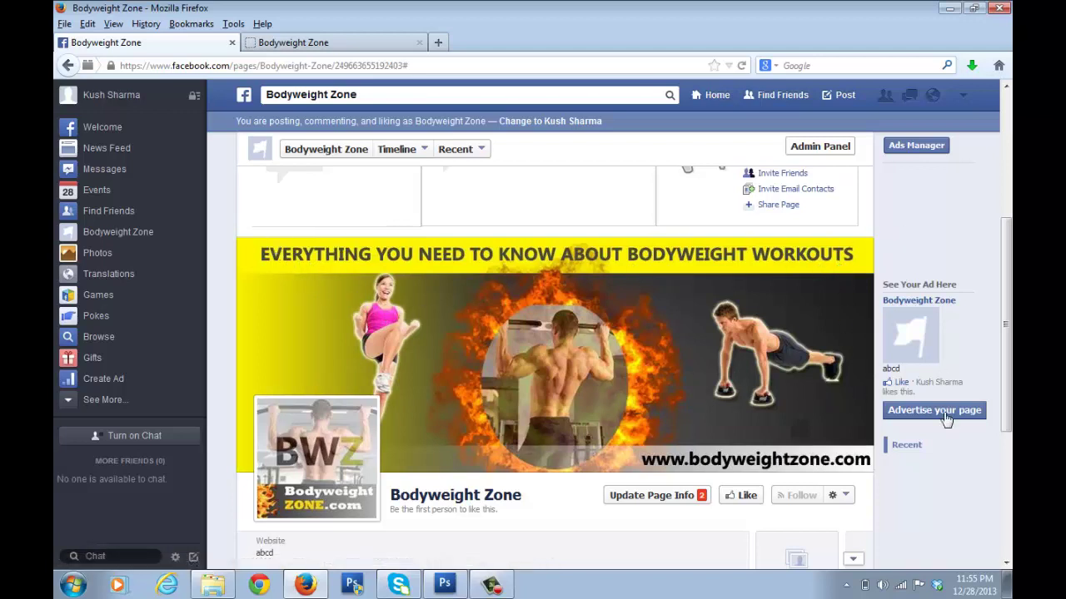
{"action": "mouse_move", "coordinate": [308, 404]}
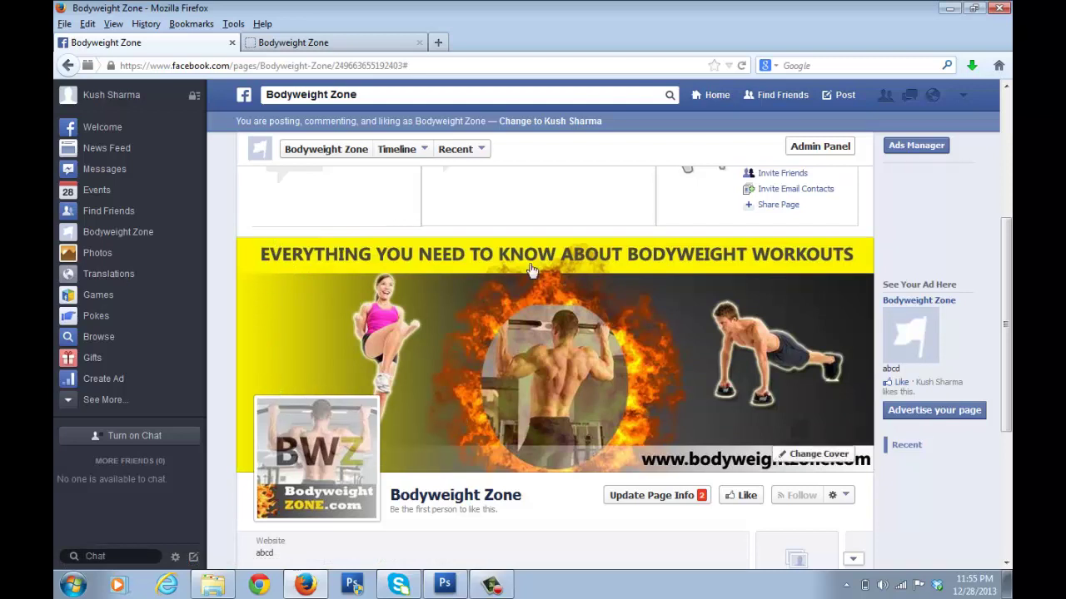
{"action": "mouse_move", "coordinate": [336, 424]}
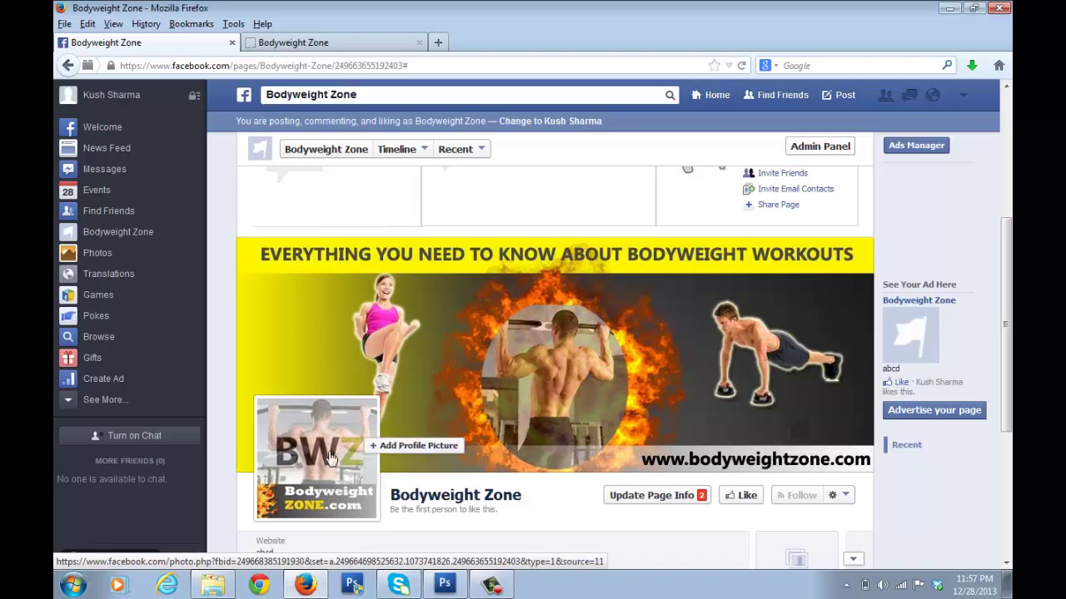
{"action": "scroll", "coordinate": [566, 418], "scroll_direction": "down", "scroll_amount": 3}
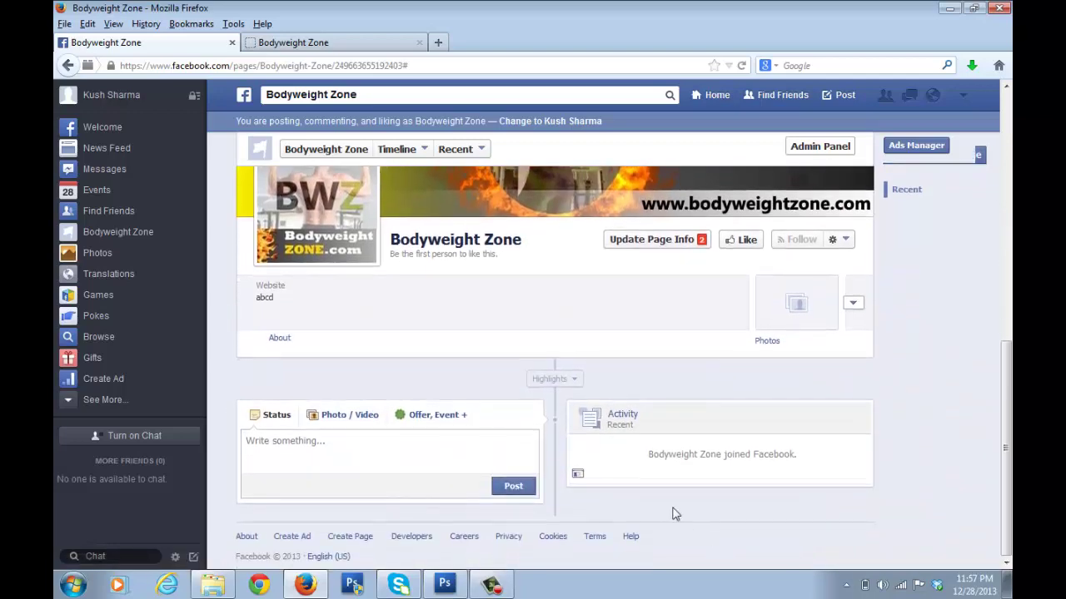
{"action": "scroll", "coordinate": [647, 492], "scroll_direction": "up", "scroll_amount": 2}
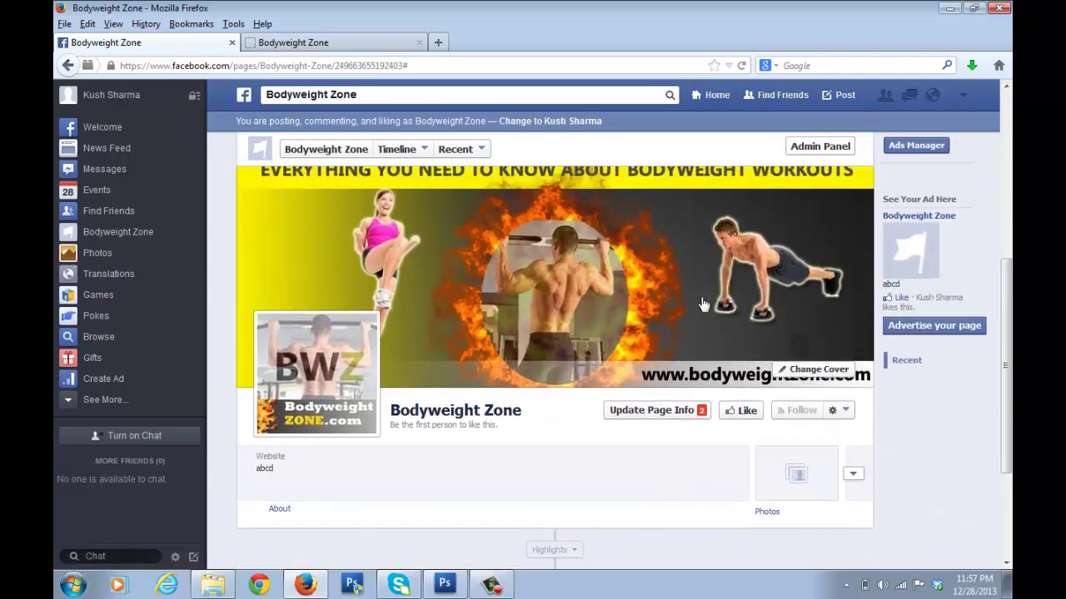
{"action": "scroll", "coordinate": [542, 361], "scroll_direction": "up", "scroll_amount": 1}
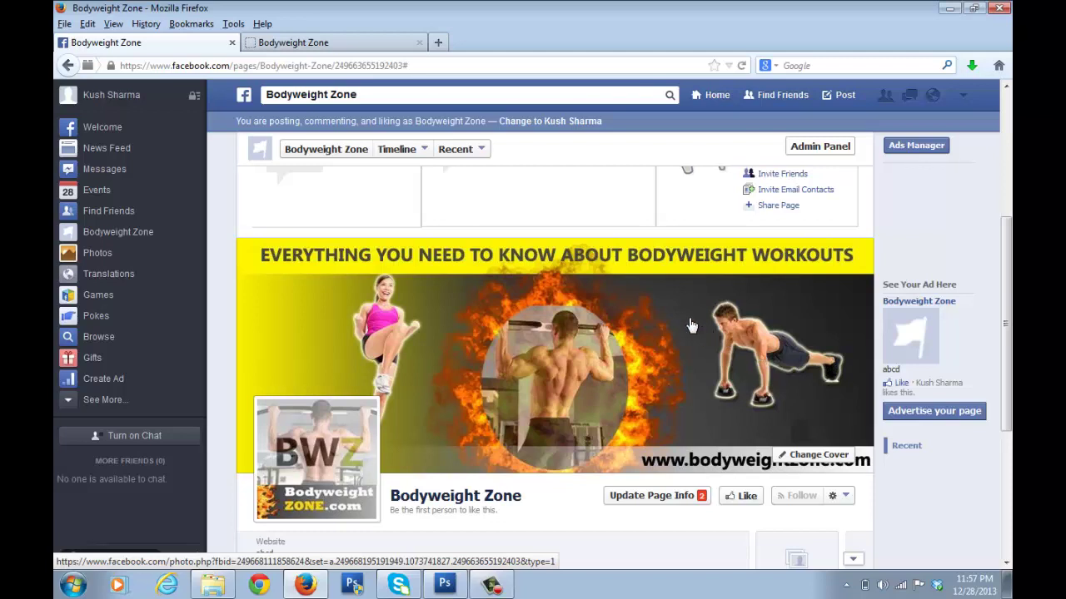
{"action": "scroll", "coordinate": [691, 324], "scroll_direction": "down", "scroll_amount": 2}
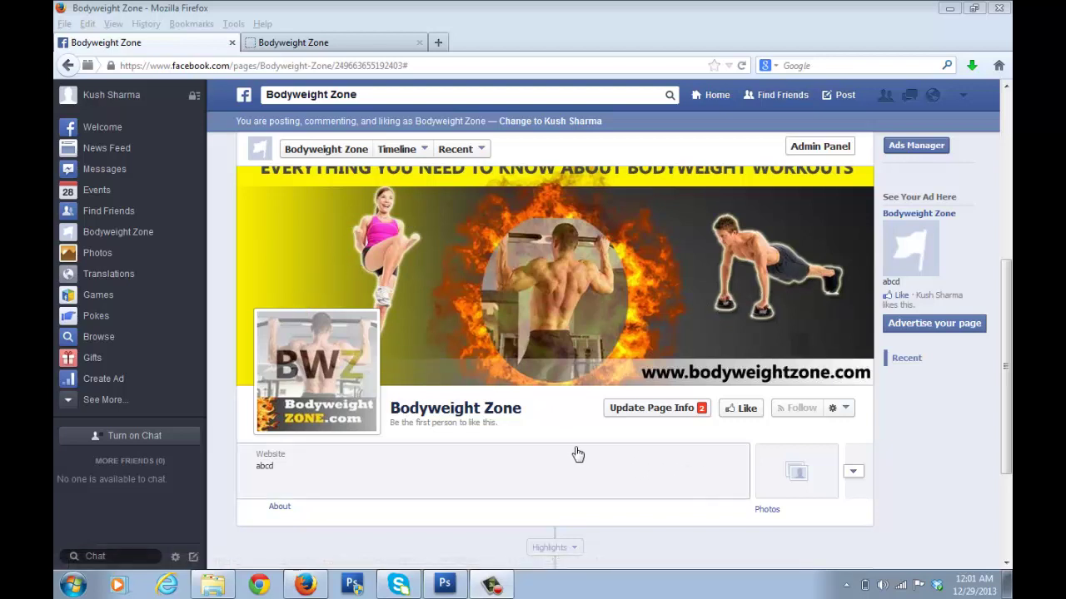
Step: Scroll the page timeline to the status box, then switch to the Bodyweight Zone blog
{"action": "left_click", "coordinate": [861, 452]}
{"action": "scroll", "coordinate": [857, 383], "scroll_direction": "down", "scroll_amount": 1}
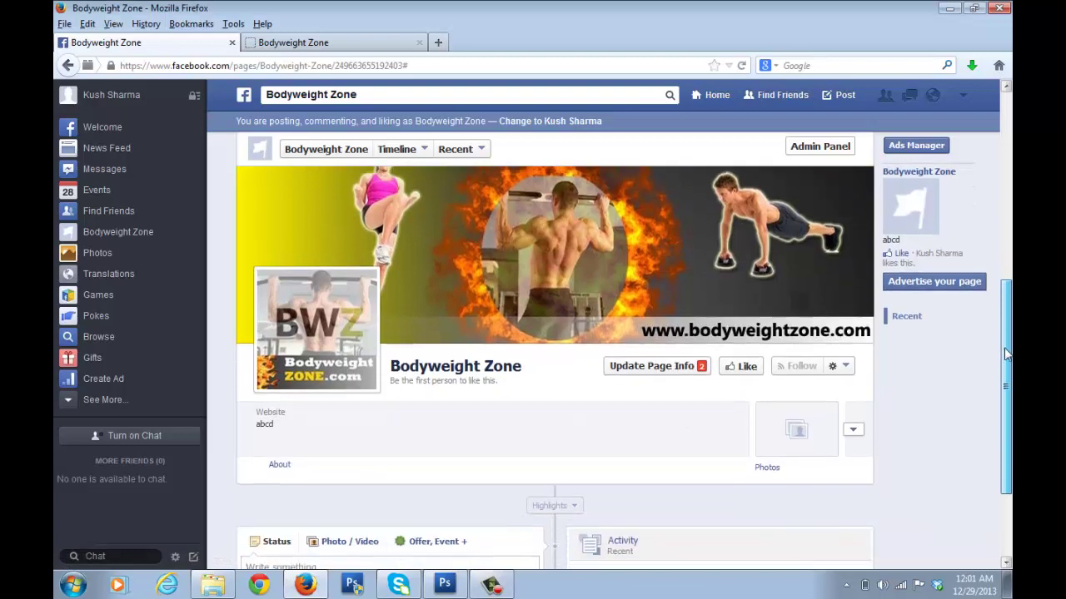
{"action": "scroll", "coordinate": [853, 309], "scroll_direction": "up", "scroll_amount": 2}
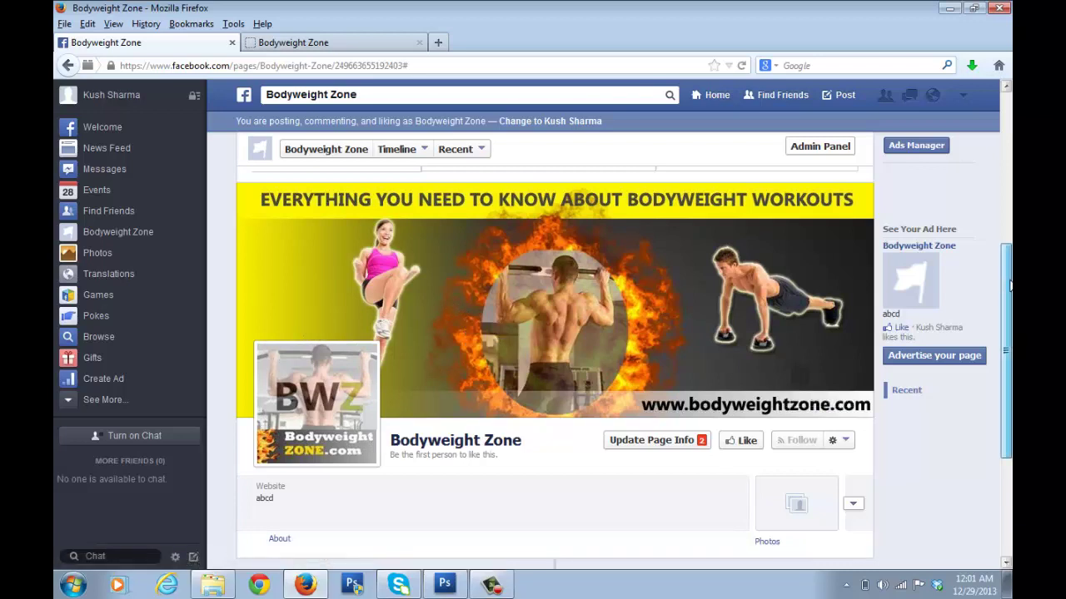
{"action": "scroll", "coordinate": [1009, 296], "scroll_direction": "up", "scroll_amount": 1}
{"action": "scroll", "coordinate": [1009, 296], "scroll_direction": "down", "scroll_amount": 1}
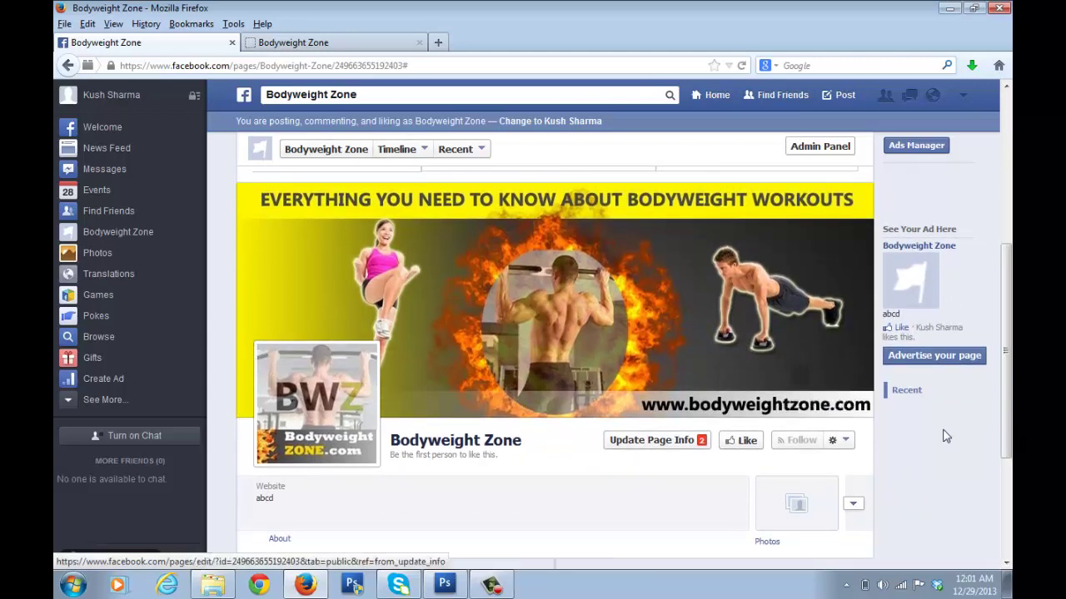
{"action": "scroll", "coordinate": [1006, 387], "scroll_direction": "down", "scroll_amount": 2}
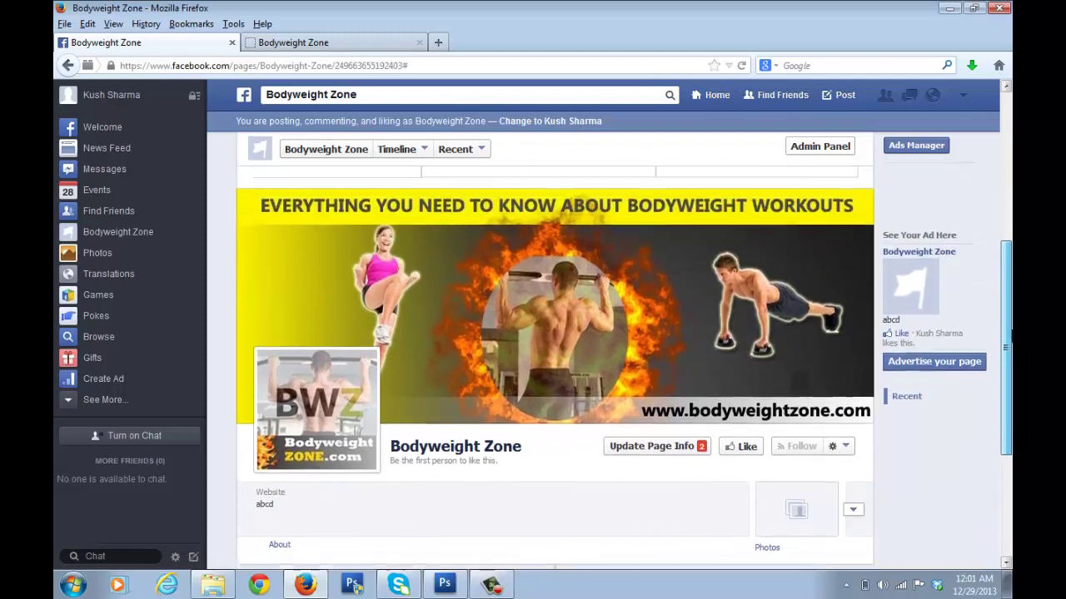
{"action": "scroll", "coordinate": [643, 449], "scroll_direction": "down", "scroll_amount": 3}
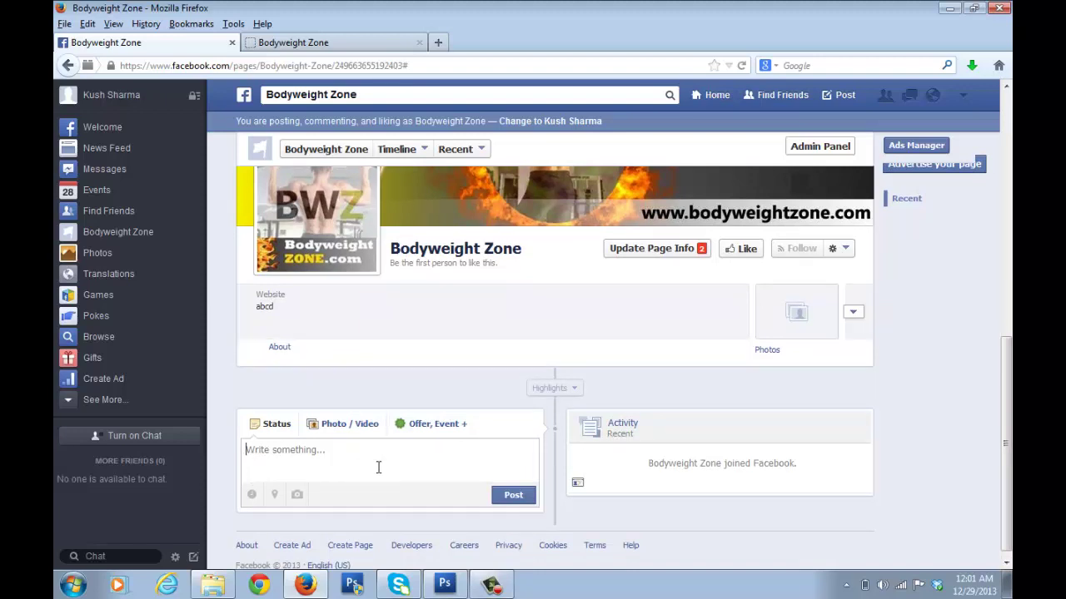
{"action": "left_click", "coordinate": [357, 42]}
Step: Scroll through the bodyweightzone.com blog homepage to find the Top 10 Bodyweight Exercises post
{"action": "left_click", "coordinate": [759, 294]}
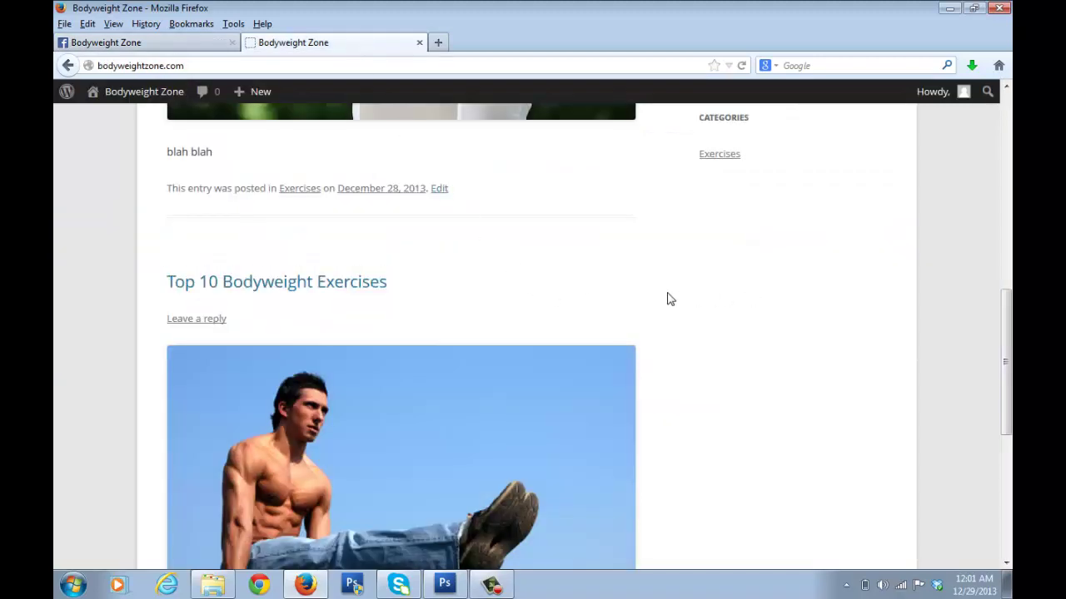
{"action": "scroll", "coordinate": [666, 297], "scroll_direction": "up", "scroll_amount": 3}
{"action": "scroll", "coordinate": [666, 294], "scroll_direction": "down", "scroll_amount": 4}
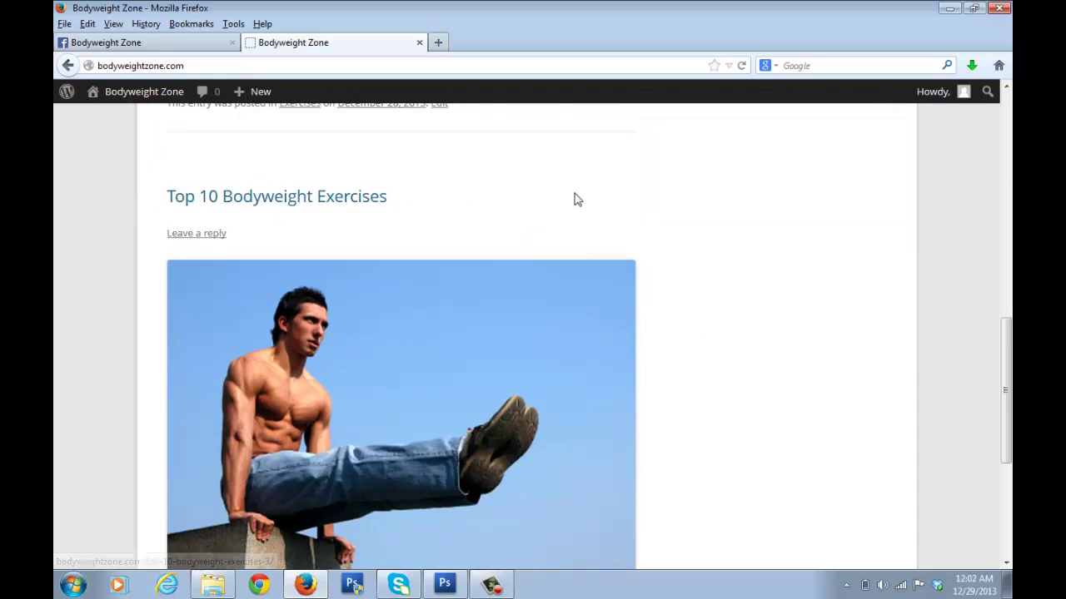
{"action": "scroll", "coordinate": [652, 235], "scroll_direction": "up", "scroll_amount": 5}
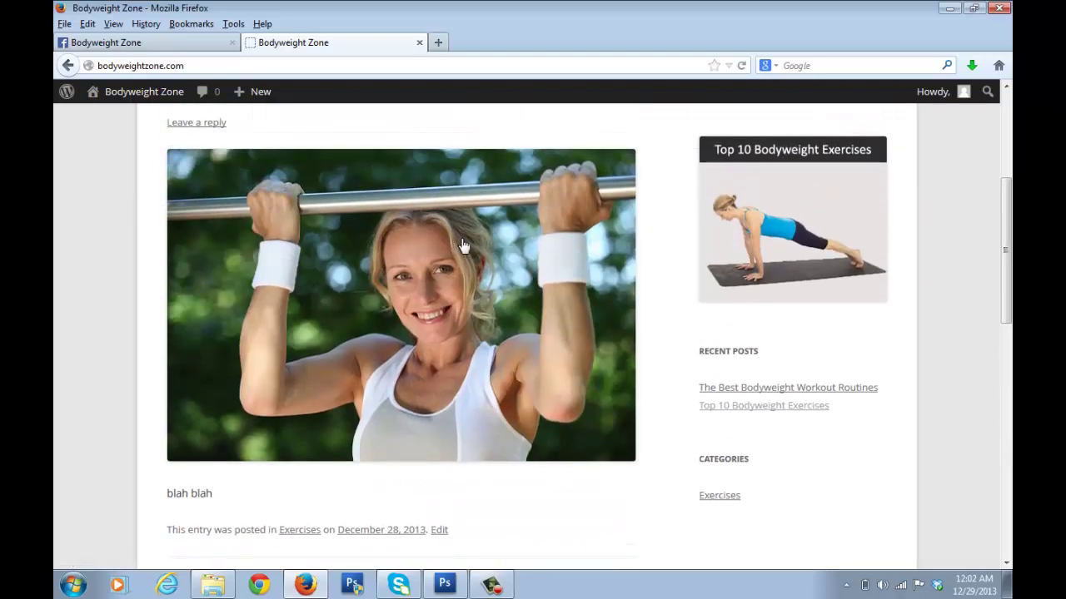
{"action": "scroll", "coordinate": [464, 246], "scroll_direction": "up", "scroll_amount": 5}
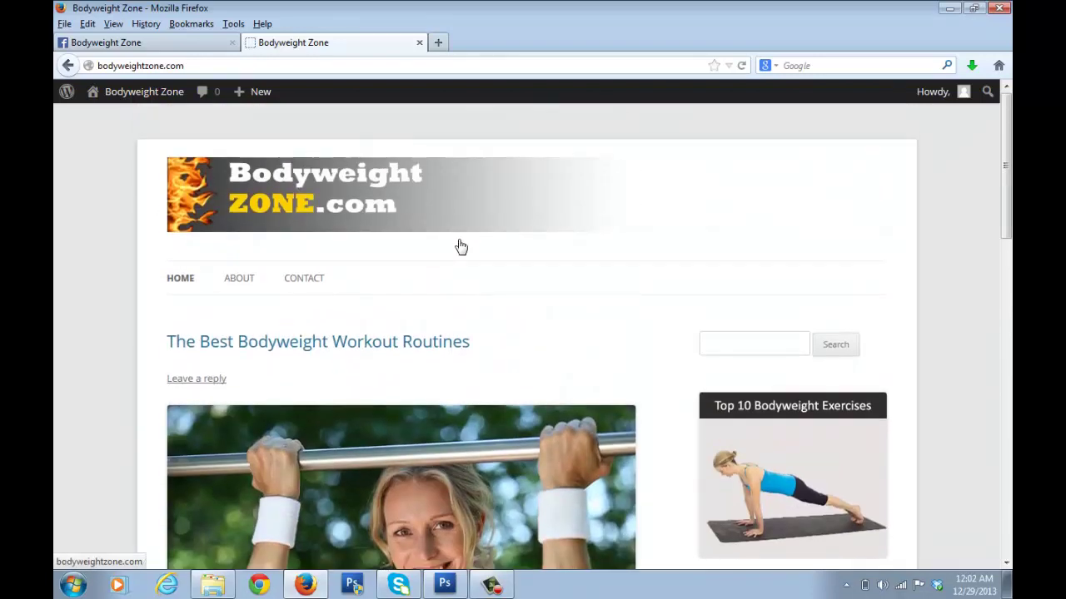
{"action": "scroll", "coordinate": [445, 309], "scroll_direction": "down", "scroll_amount": 5}
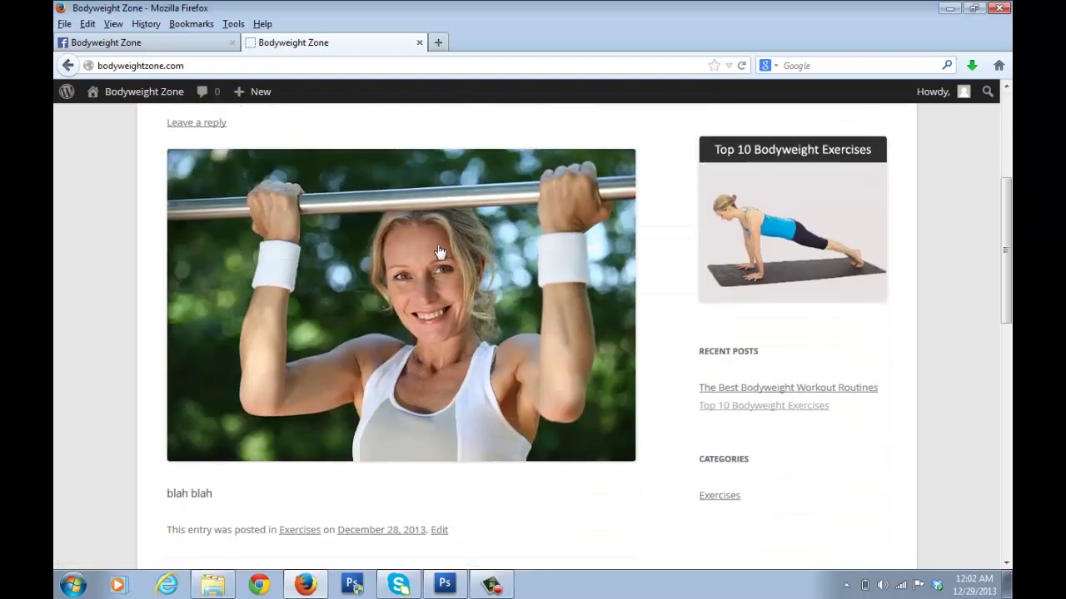
{"action": "scroll", "coordinate": [440, 255], "scroll_direction": "up", "scroll_amount": 3}
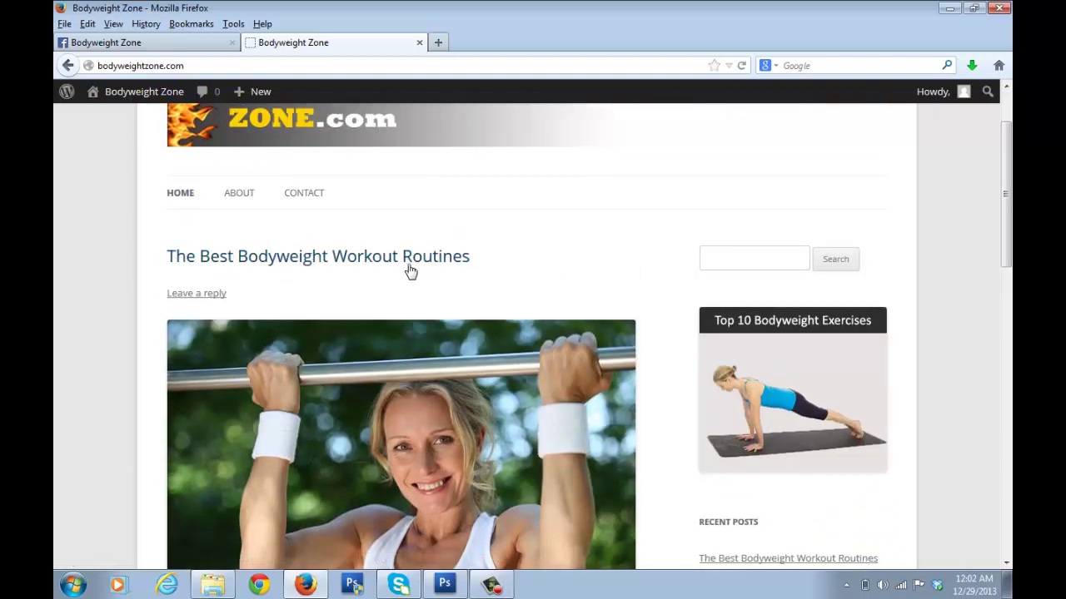
{"action": "scroll", "coordinate": [444, 266], "scroll_direction": "down", "scroll_amount": 7}
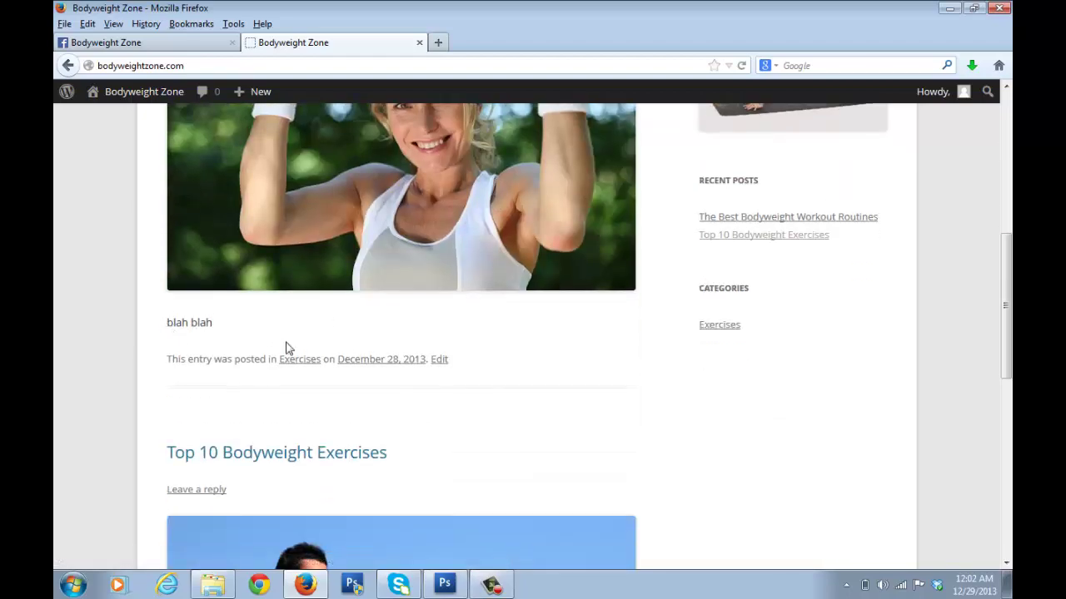
{"action": "scroll", "coordinate": [600, 301], "scroll_direction": "up", "scroll_amount": 4}
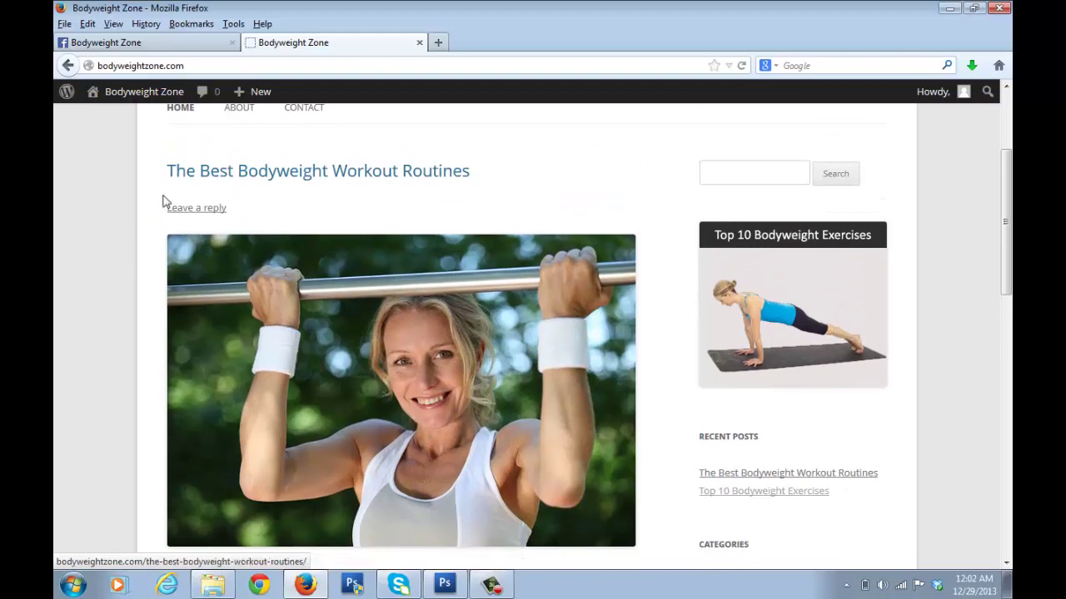
{"action": "scroll", "coordinate": [533, 288], "scroll_direction": "down", "scroll_amount": 1}
{"action": "scroll", "coordinate": [533, 288], "scroll_direction": "down", "scroll_amount": 8}
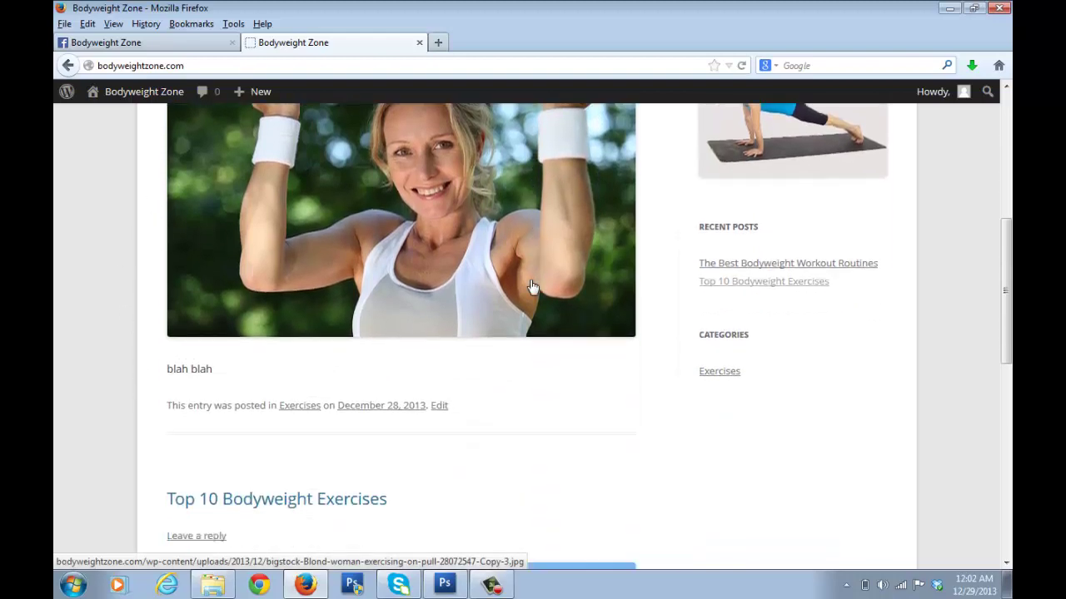
{"action": "scroll", "coordinate": [492, 321], "scroll_direction": "up", "scroll_amount": 8}
{"action": "scroll", "coordinate": [452, 216], "scroll_direction": "down", "scroll_amount": 7}
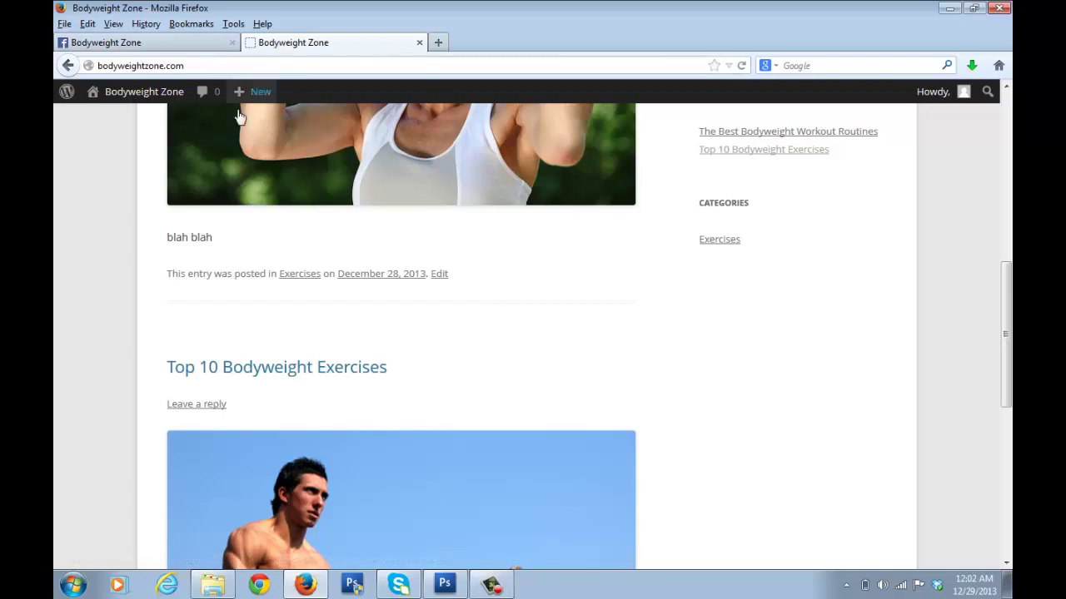
Step: Copy the 'Top 10 Bodyweight Exercises' post title from the blog
{"action": "left_click", "coordinate": [175, 42]}
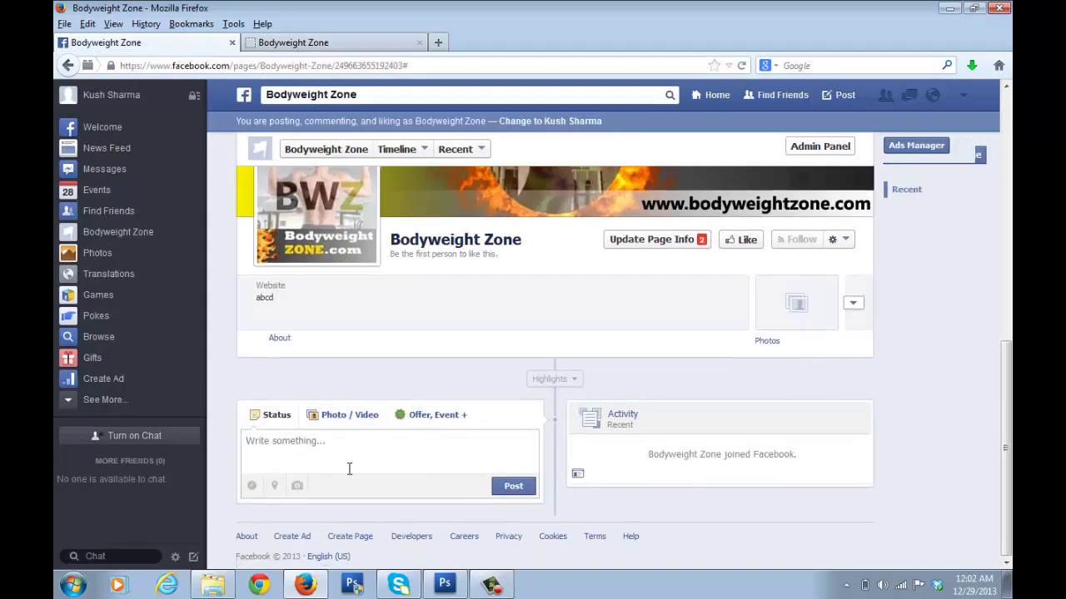
{"action": "left_click", "coordinate": [283, 43]}
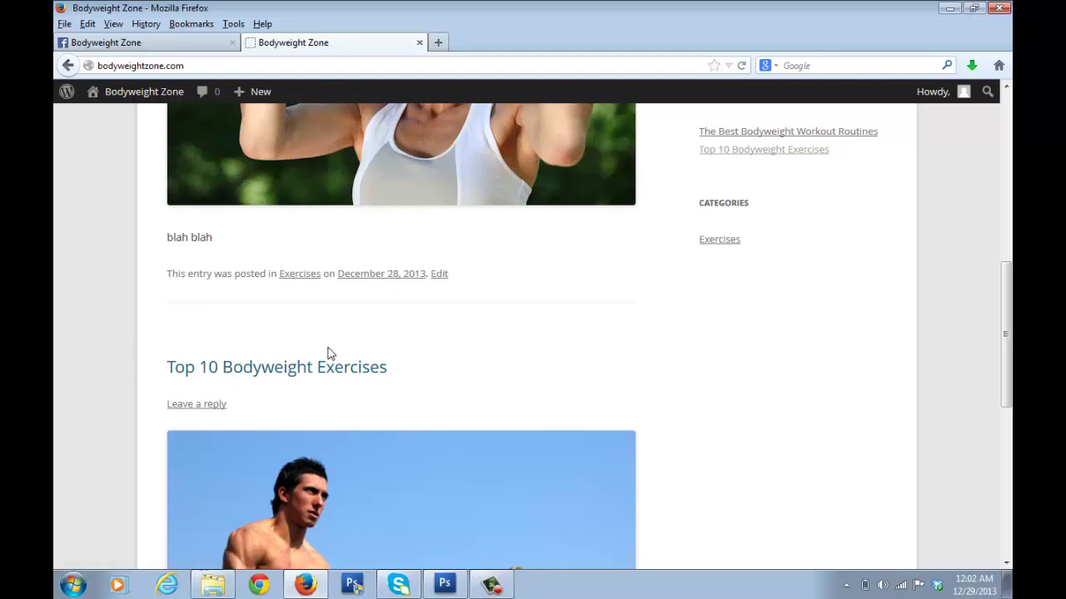
{"action": "left_click_drag", "start_coordinate": [391, 375], "coordinate": [174, 376]}
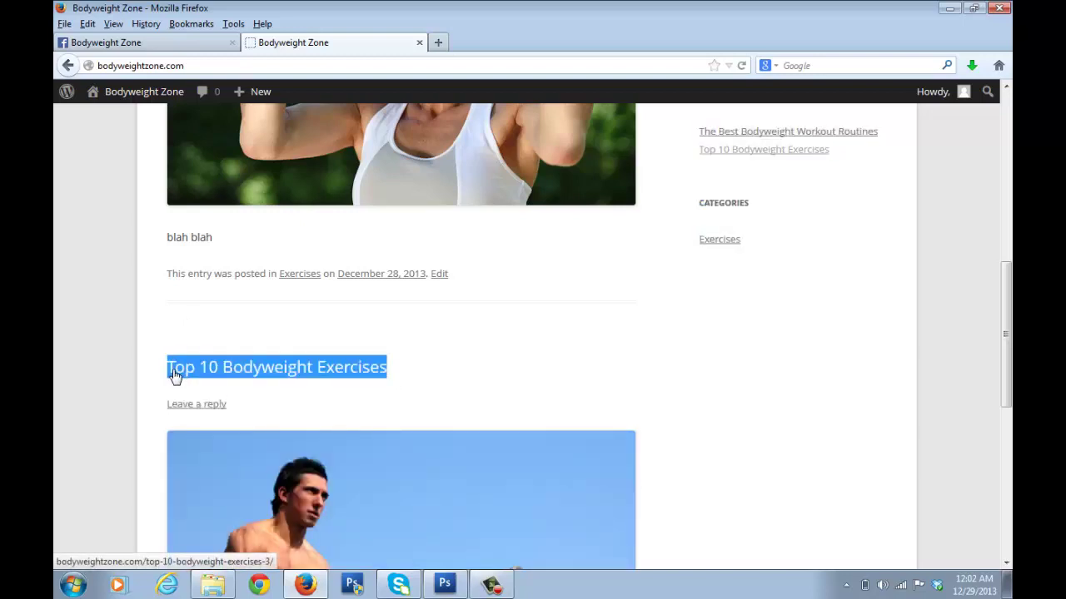
{"action": "right_click", "coordinate": [194, 372]}
{"action": "left_click", "coordinate": [212, 488]}
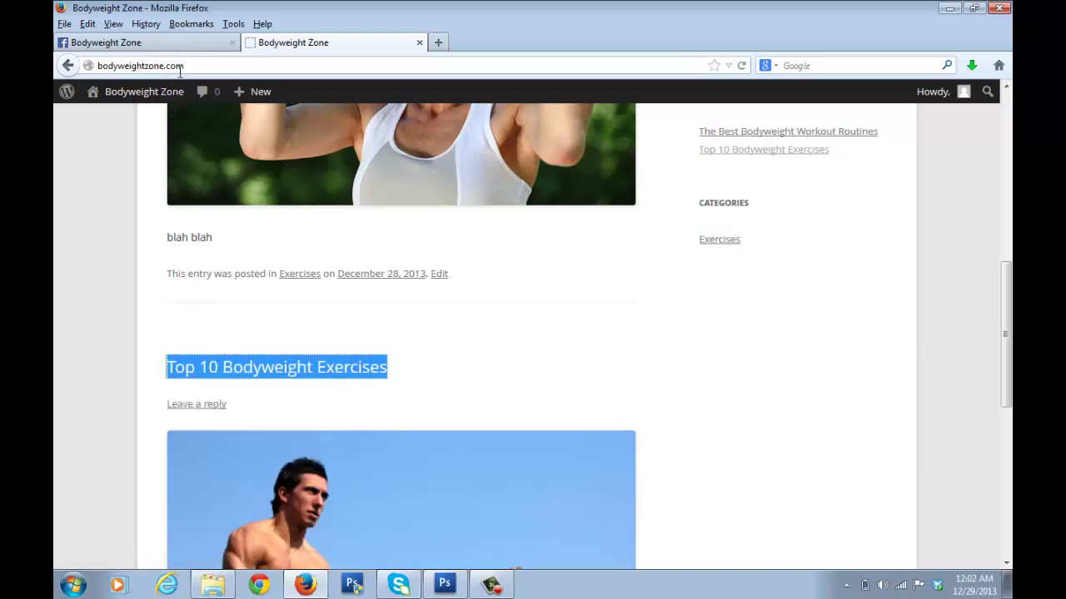
Step: Write the status 'Check out the latest from our blog - Top 10 Bodyweight Exercises' using the pasted title
{"action": "left_click", "coordinate": [179, 42]}
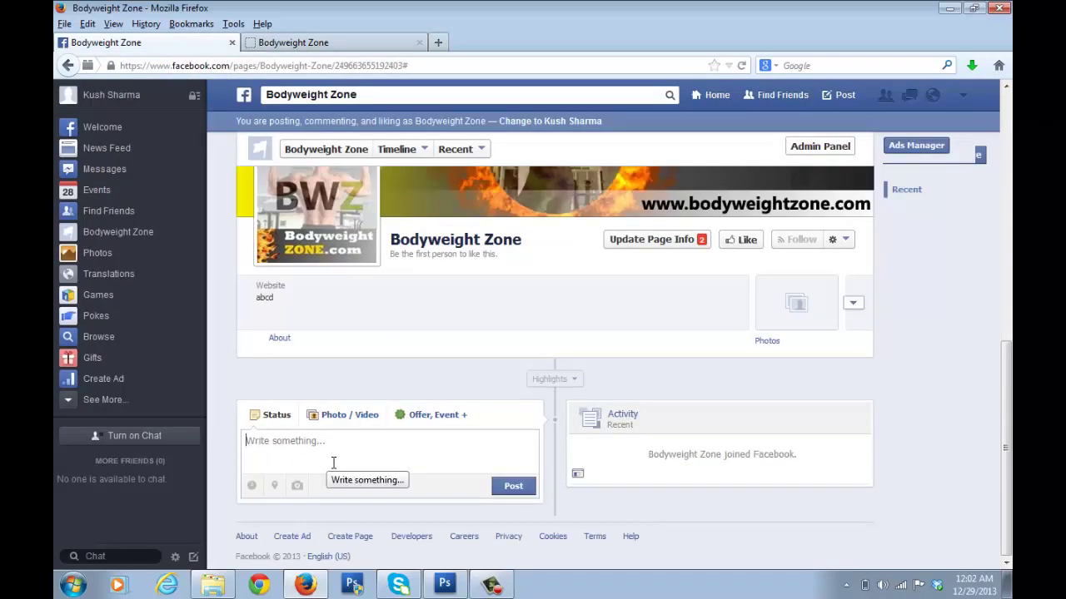
{"action": "type", "text": "Che"}
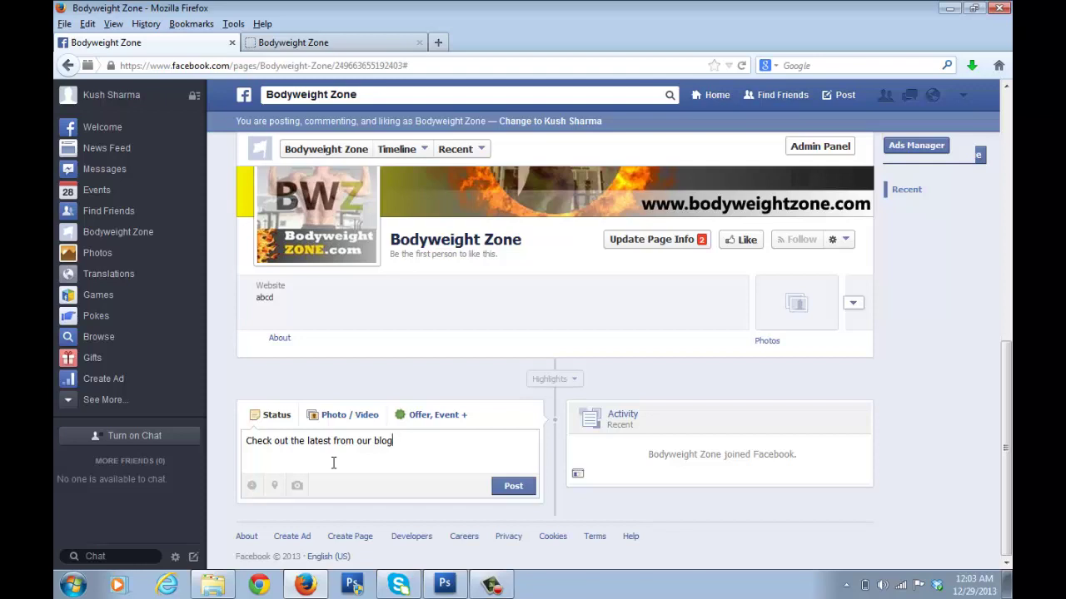
{"action": "key", "text": "ctrl+v"}
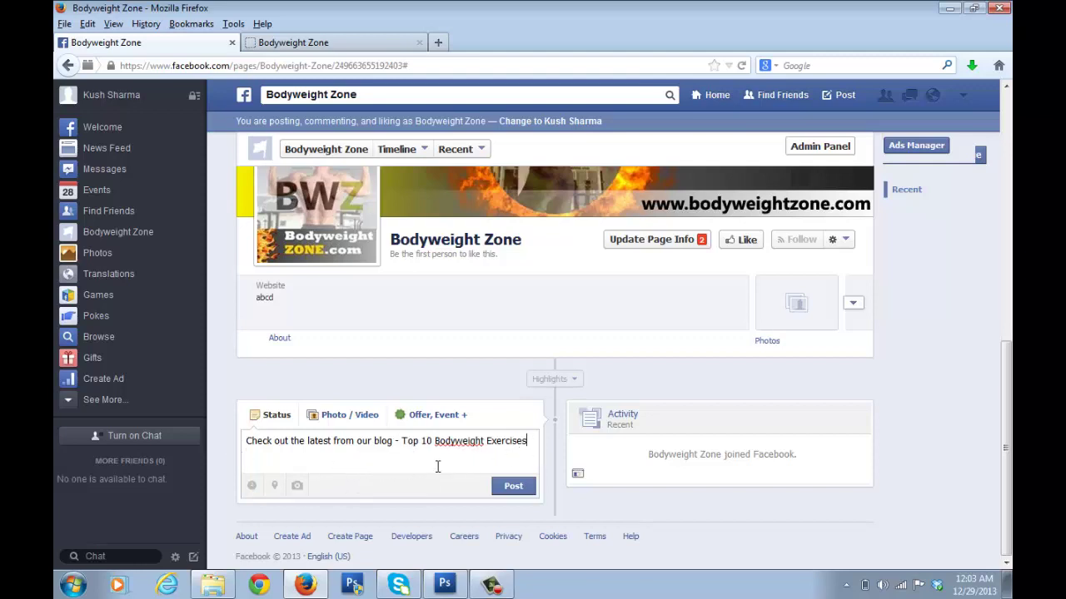
{"action": "left_click", "coordinate": [359, 45]}
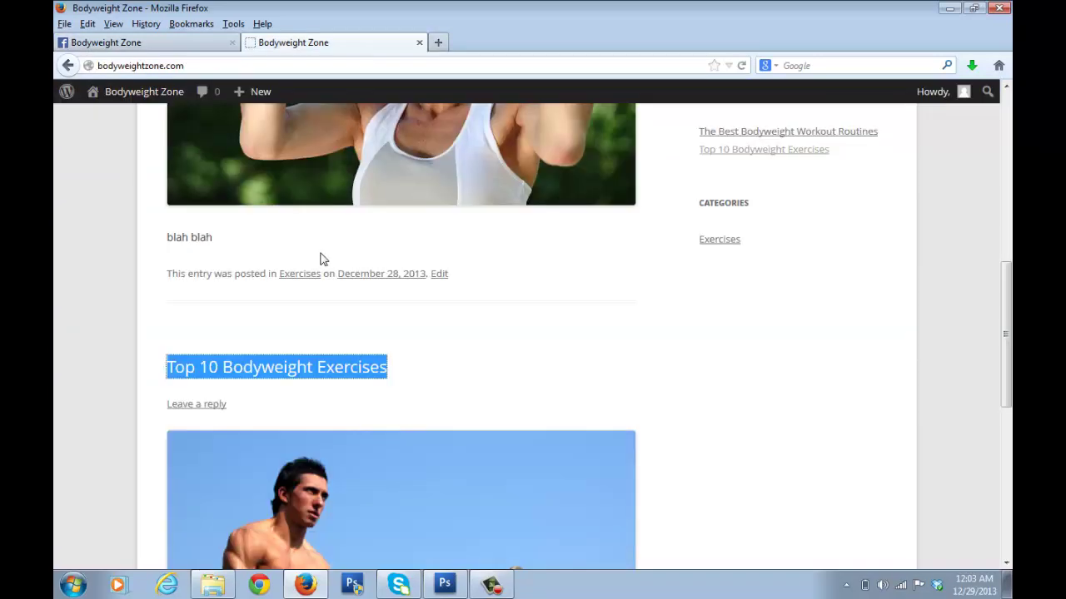
Step: Open the Top 10 Bodyweight Exercises post and copy its web address
{"action": "left_click", "coordinate": [299, 380]}
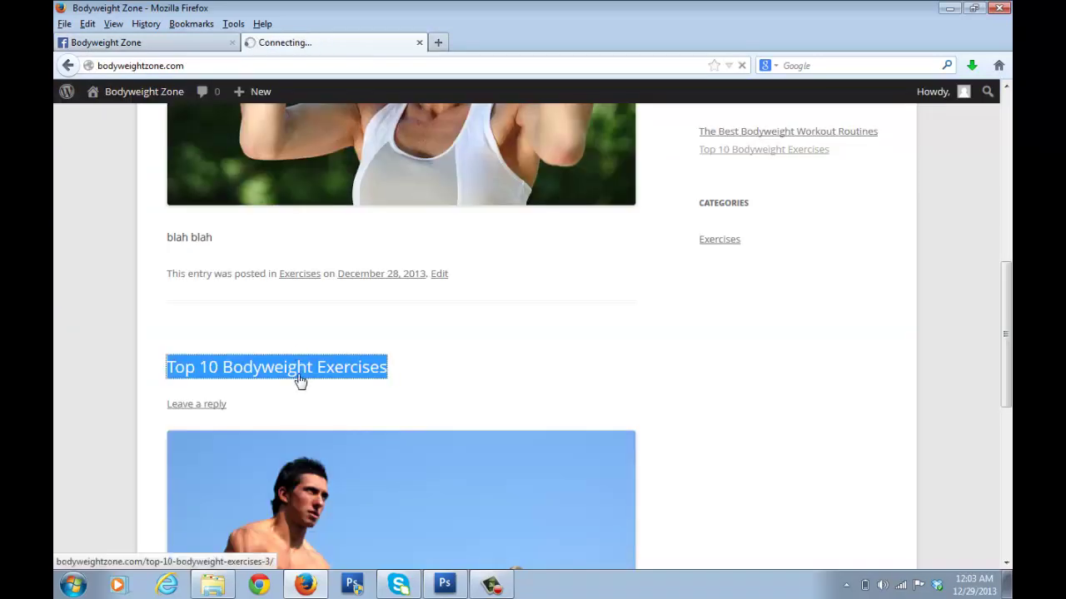
{"action": "left_click", "coordinate": [287, 66]}
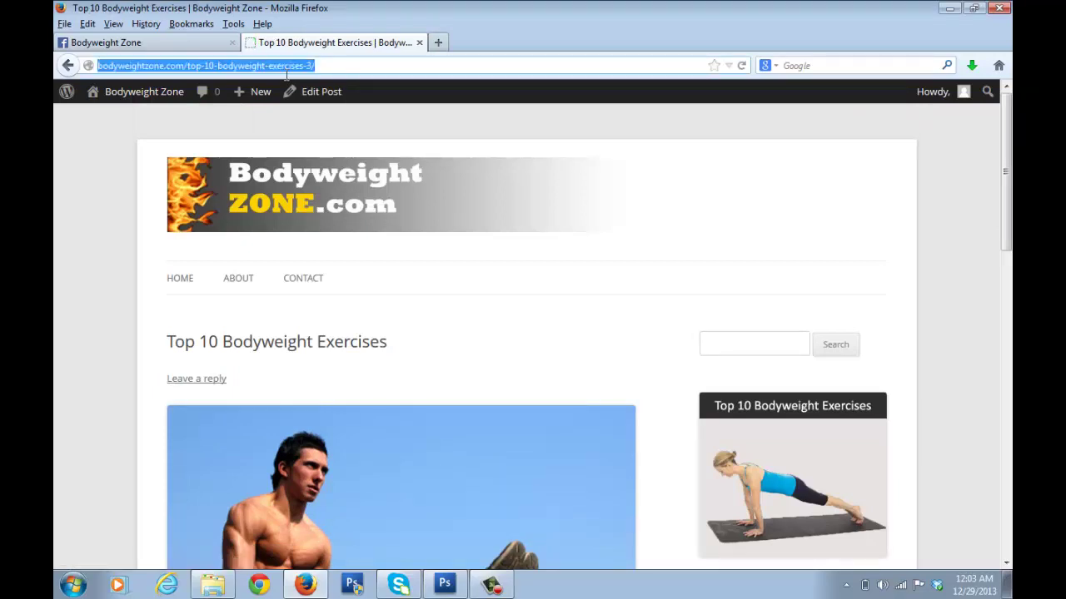
{"action": "left_click", "coordinate": [197, 46]}
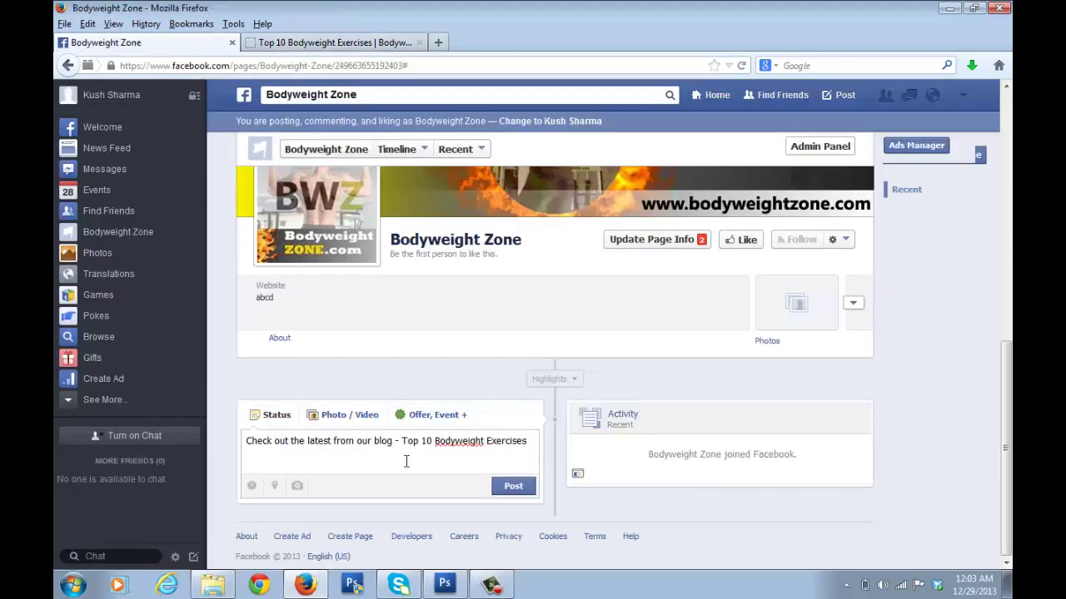
{"action": "key", "text": "Return"}
{"action": "key", "text": "ctrl+v"}
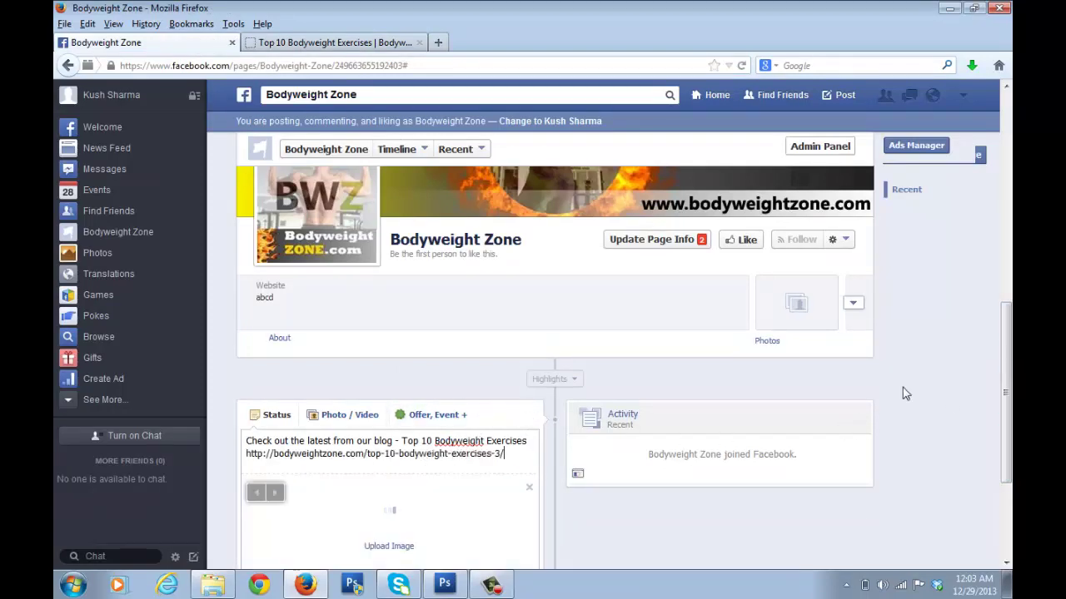
{"action": "scroll", "coordinate": [410, 445], "scroll_direction": "down", "scroll_amount": 5}
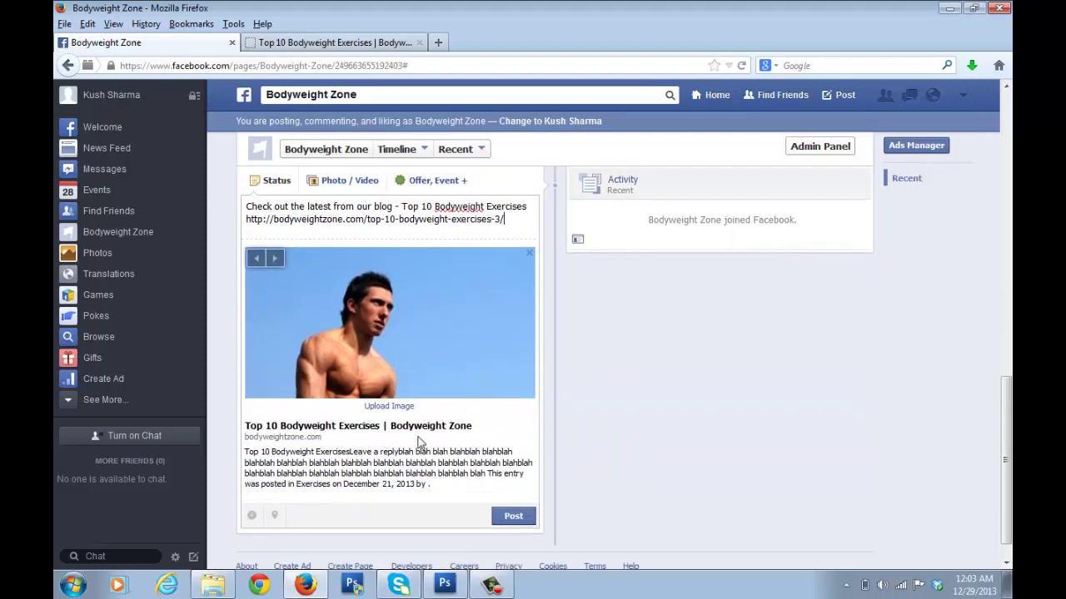
{"action": "scroll", "coordinate": [418, 443], "scroll_direction": "down", "scroll_amount": 1}
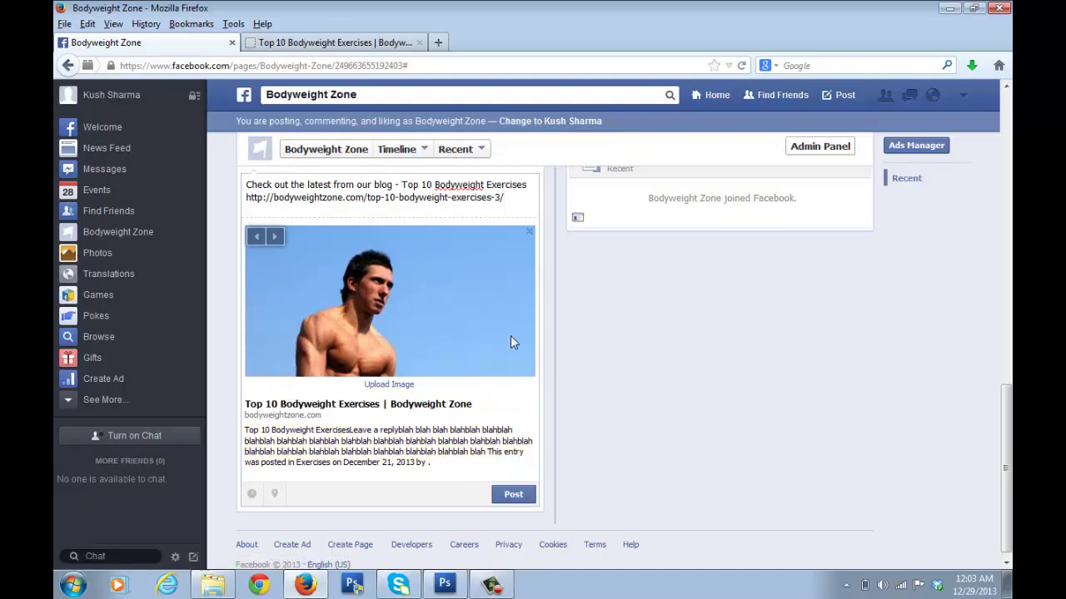
{"action": "left_click", "coordinate": [635, 353]}
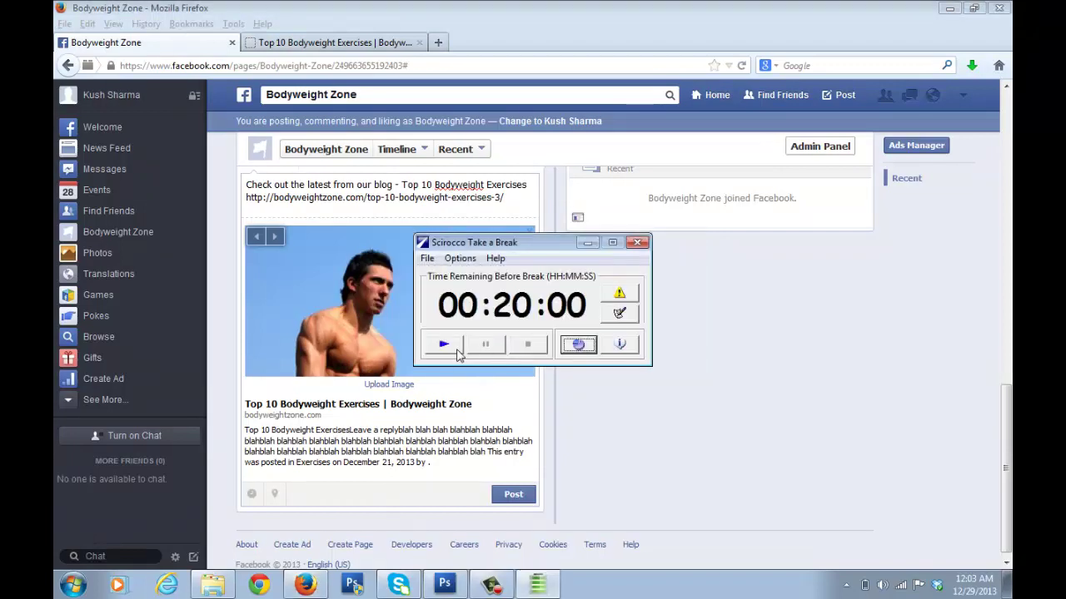
{"action": "left_click", "coordinate": [457, 354]}
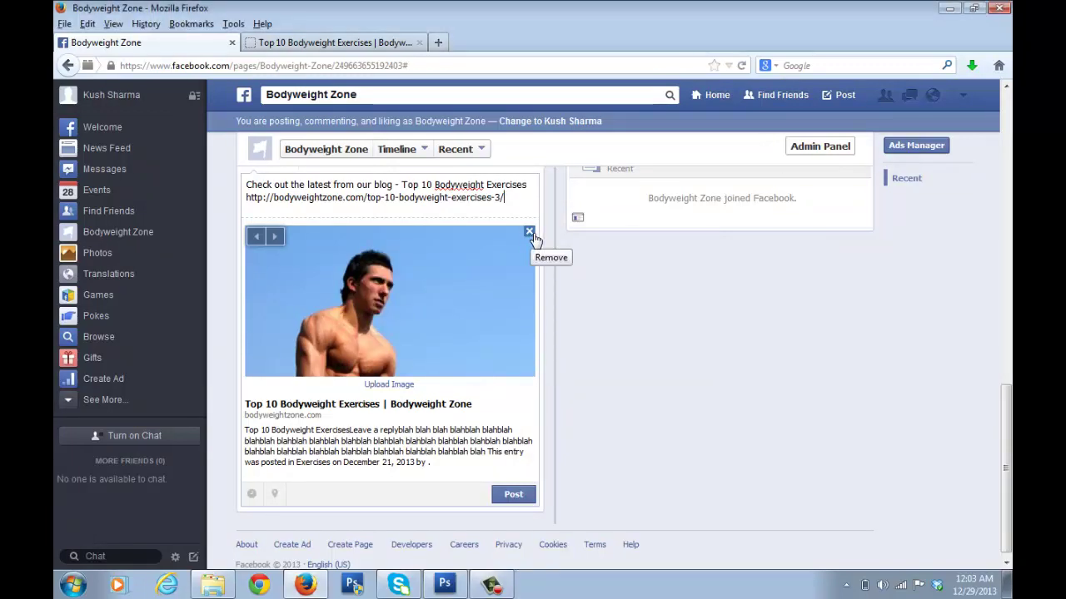
{"action": "left_click", "coordinate": [529, 233]}
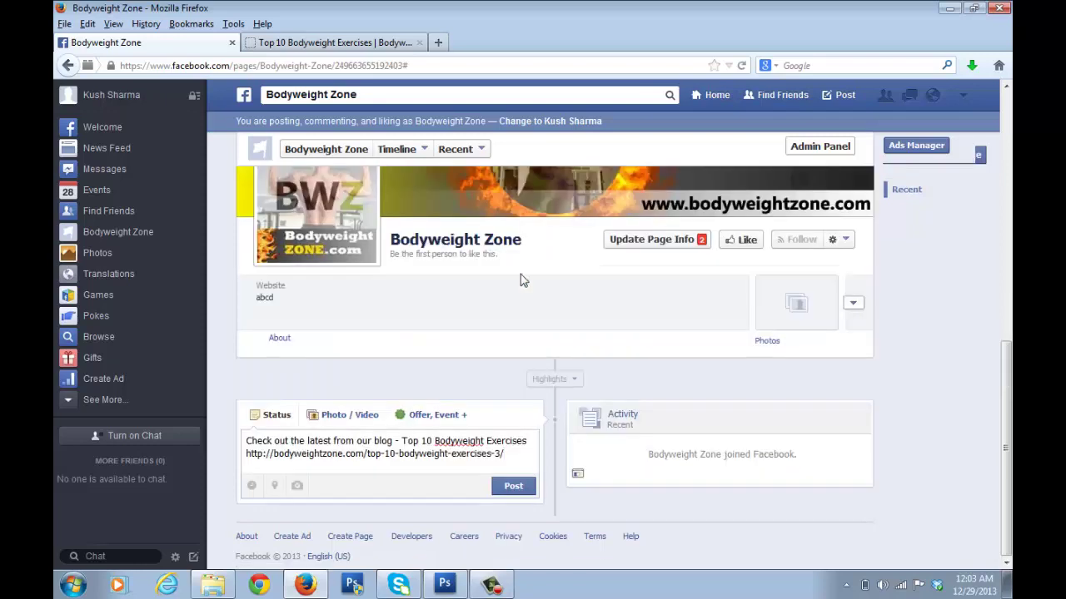
Step: Attach the best-bodyweight-workout-routinefb leg-raise photo to the status draft
{"action": "left_click", "coordinate": [347, 420]}
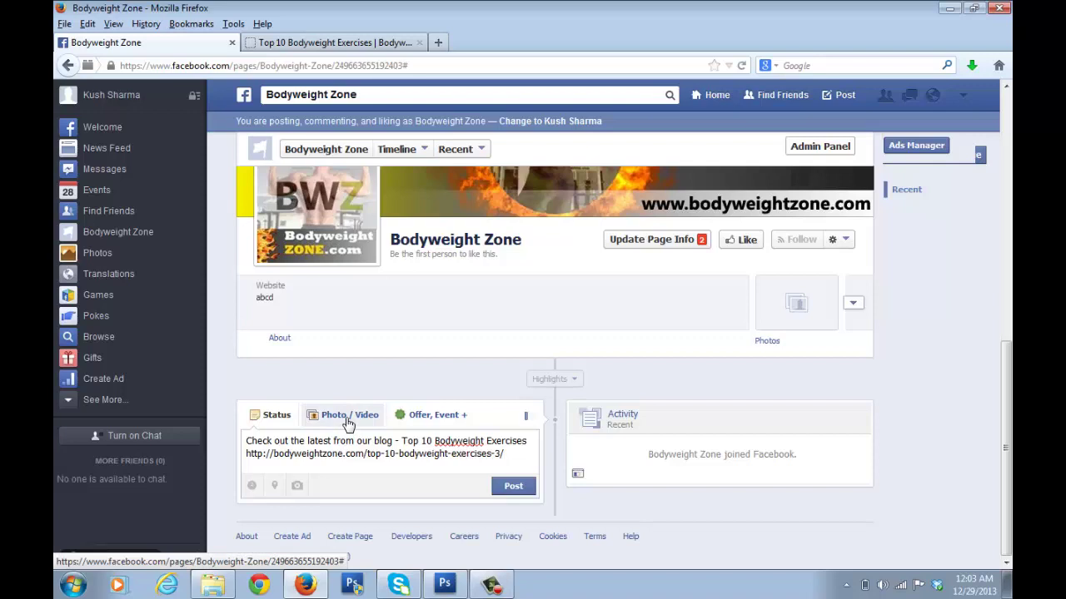
{"action": "left_click", "coordinate": [335, 469]}
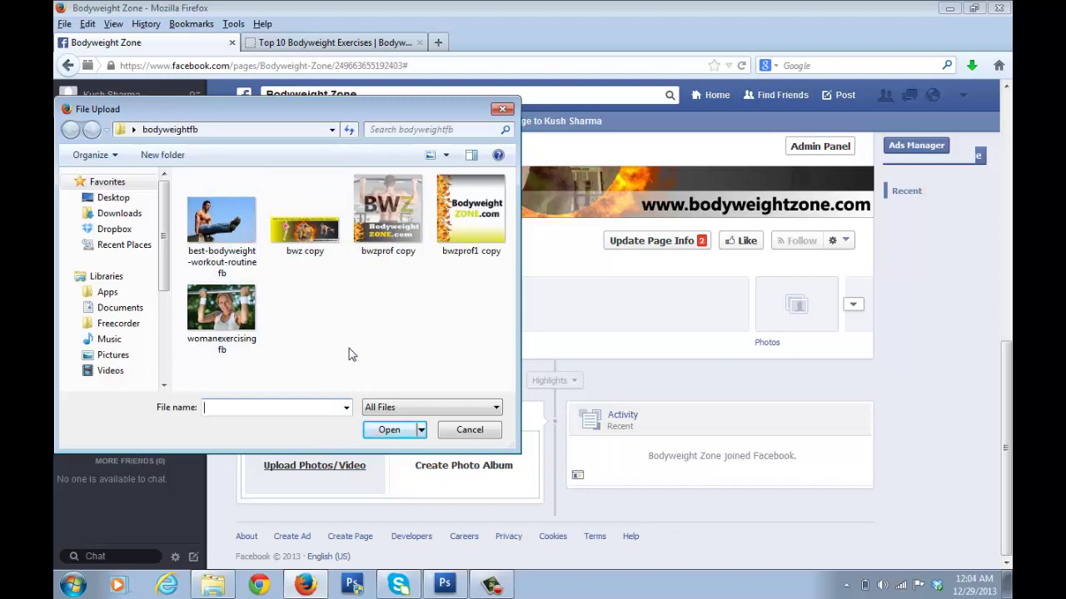
{"action": "left_click", "coordinate": [225, 218]}
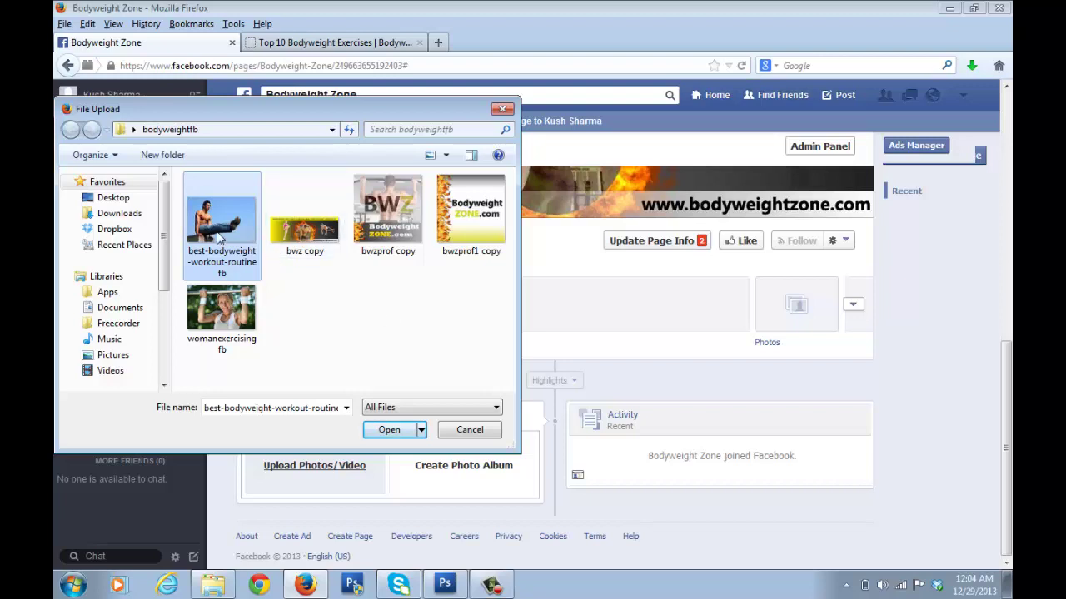
{"action": "left_click", "coordinate": [385, 430]}
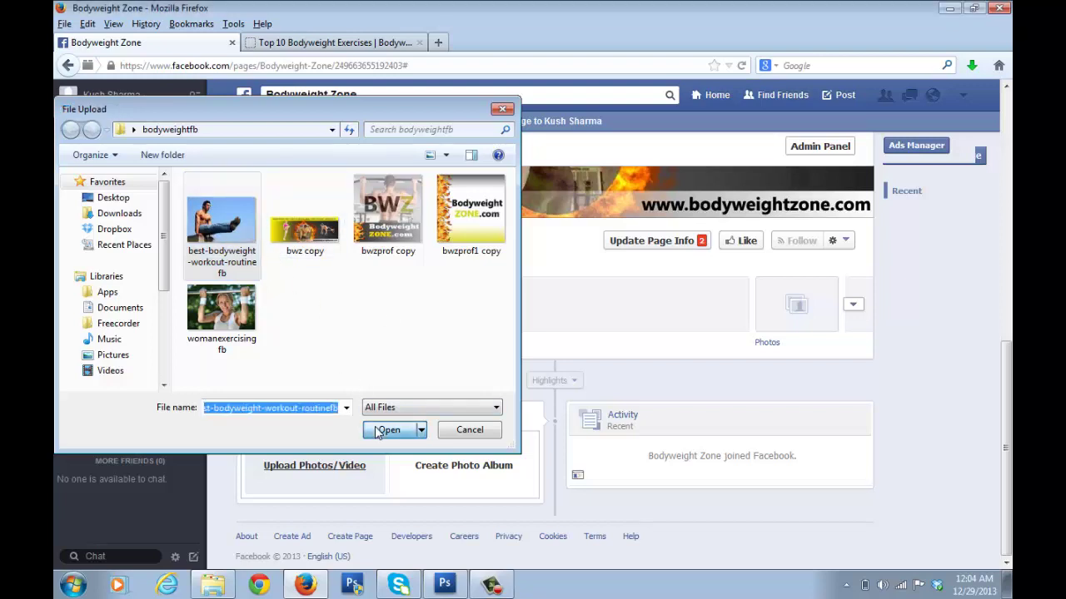
{"action": "scroll", "coordinate": [479, 399], "scroll_direction": "down", "scroll_amount": 1}
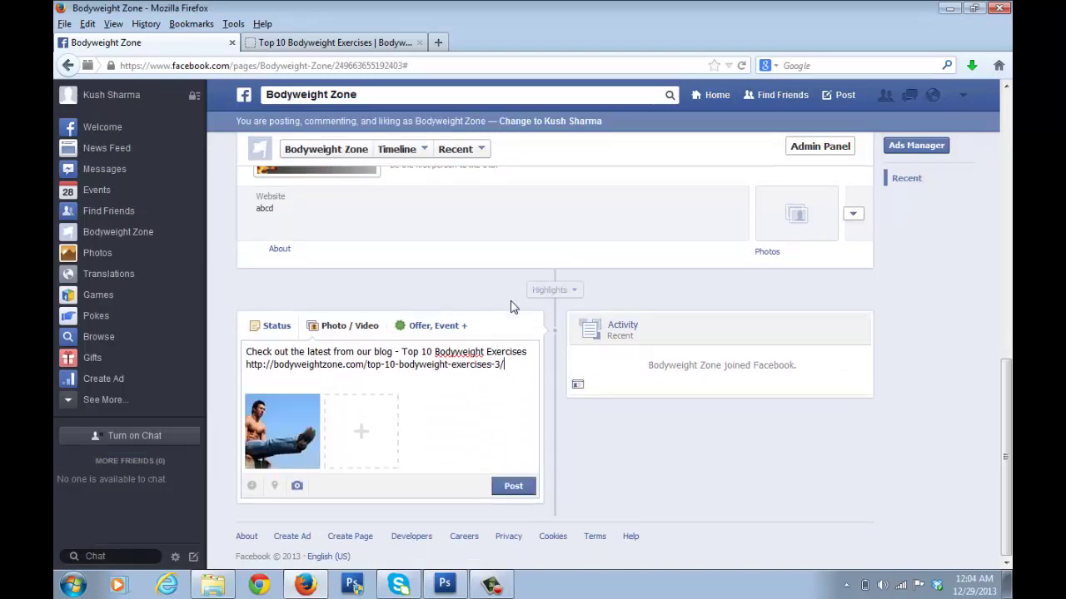
Step: Publish the Top 10 Bodyweight Exercises status with its leg-raise photo and check it on the timeline
{"action": "left_click", "coordinate": [516, 493]}
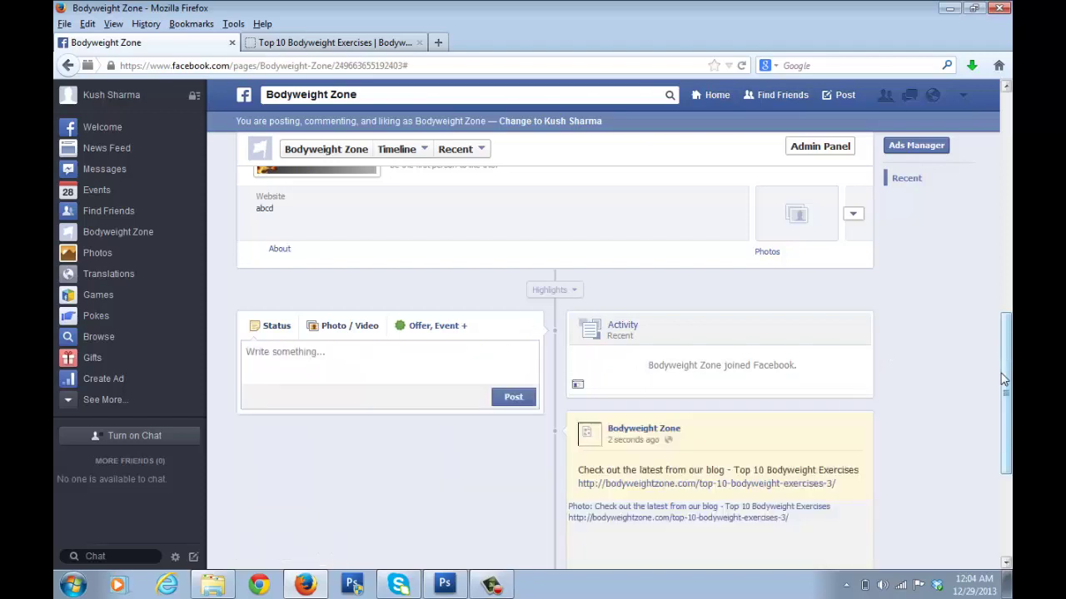
{"action": "scroll", "coordinate": [1010, 422], "scroll_direction": "down", "scroll_amount": 3}
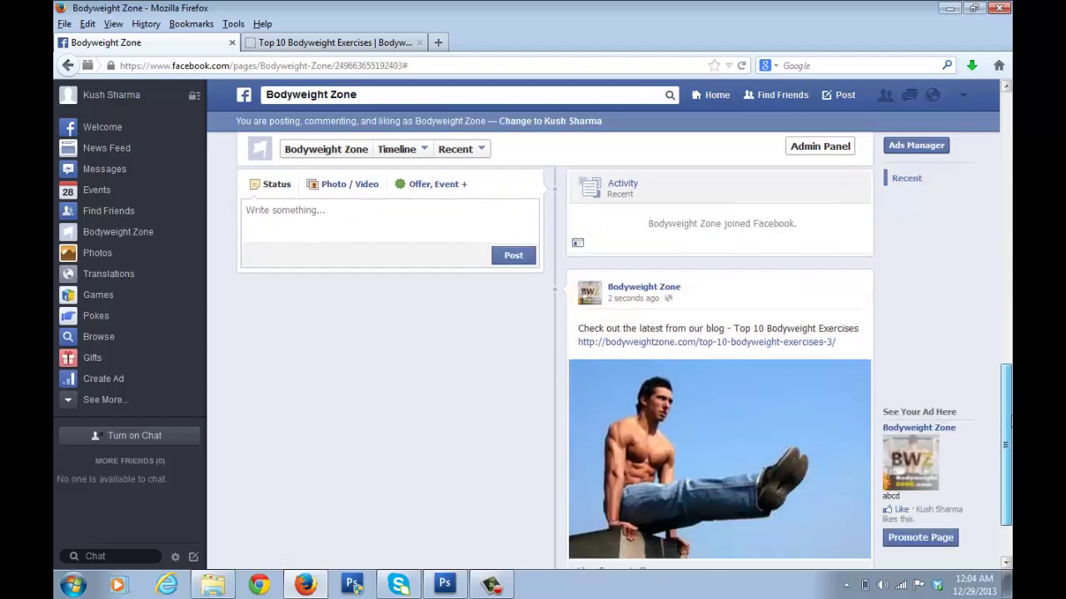
{"action": "left_click_drag", "start_coordinate": [1010, 422], "coordinate": [1010, 434]}
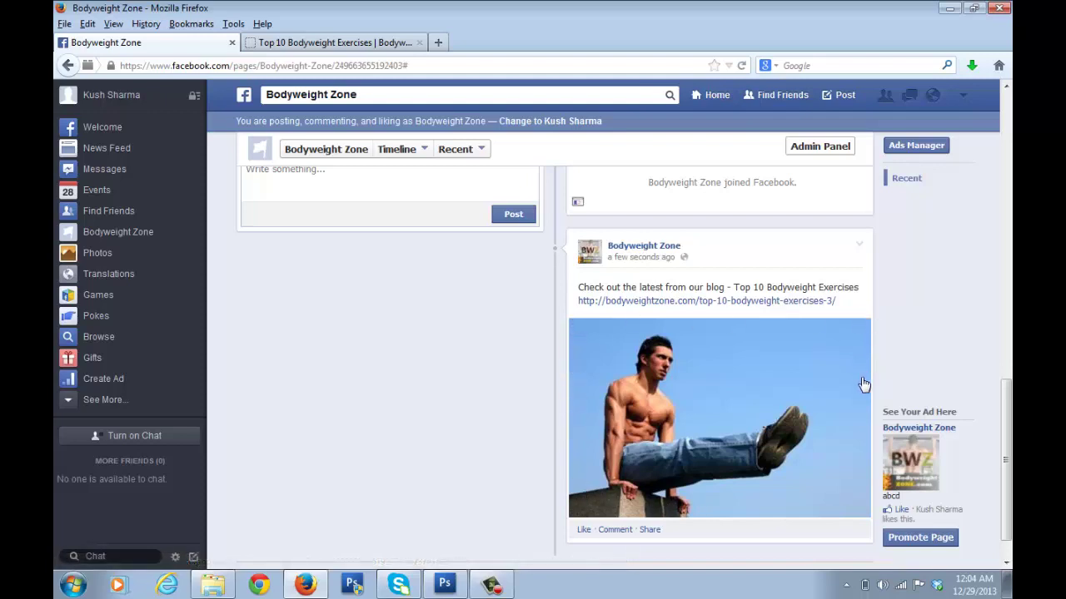
{"action": "scroll", "coordinate": [722, 308], "scroll_direction": "down", "scroll_amount": 1}
{"action": "scroll", "coordinate": [691, 308], "scroll_direction": "up", "scroll_amount": 3}
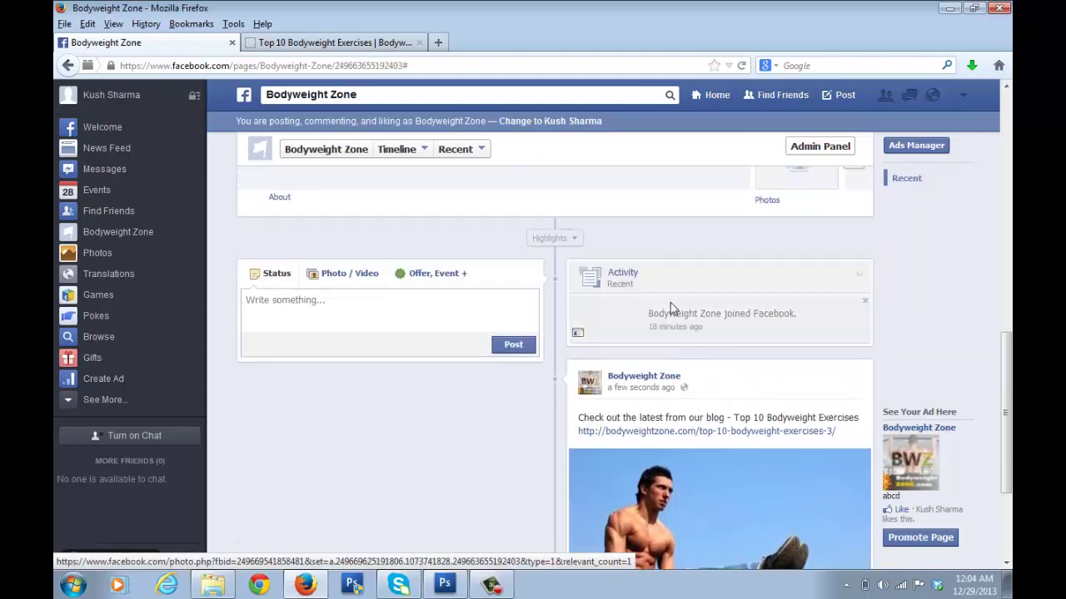
{"action": "left_click", "coordinate": [343, 313]}
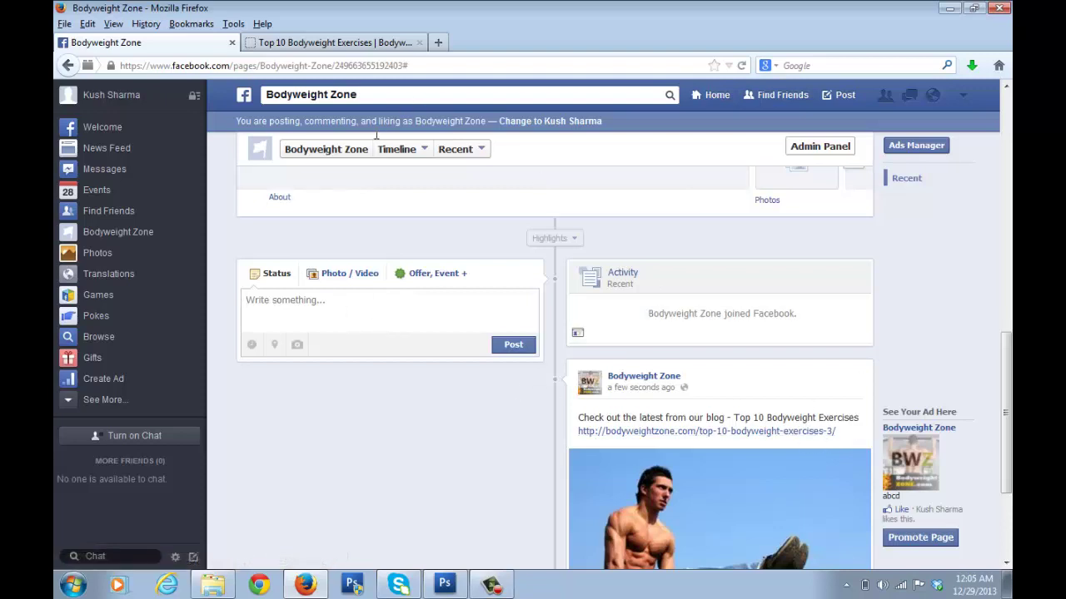
Step: From the bodyweightzone.com homepage, copy the post title 'The Best Bodyweight Workout Routines'
{"action": "left_click", "coordinate": [291, 43]}
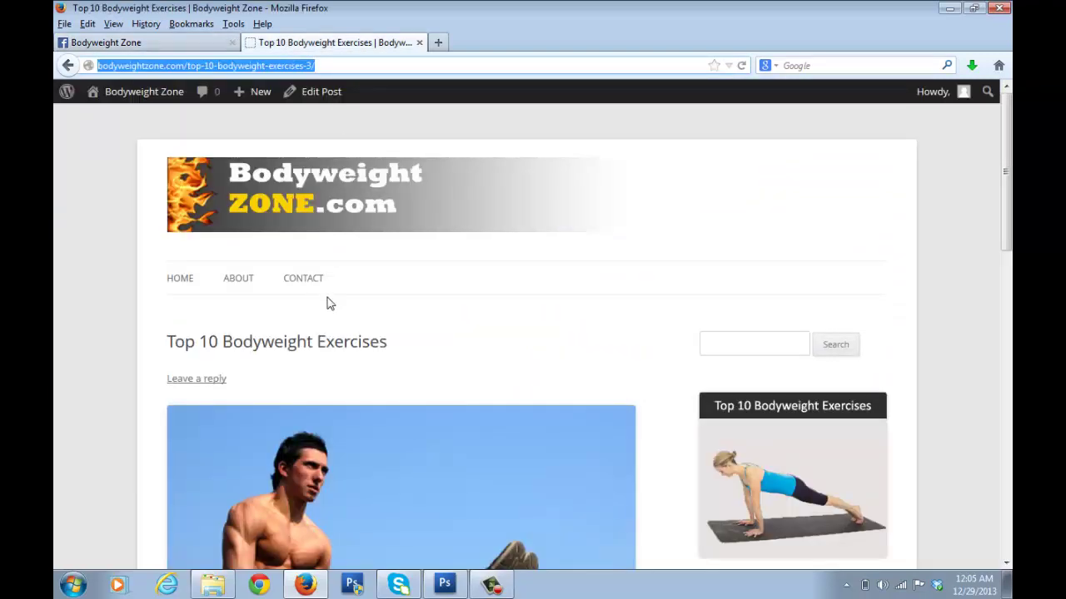
{"action": "scroll", "coordinate": [326, 303], "scroll_direction": "down", "scroll_amount": 1}
{"action": "scroll", "coordinate": [250, 208], "scroll_direction": "up", "scroll_amount": 1}
{"action": "left_click", "coordinate": [126, 98]}
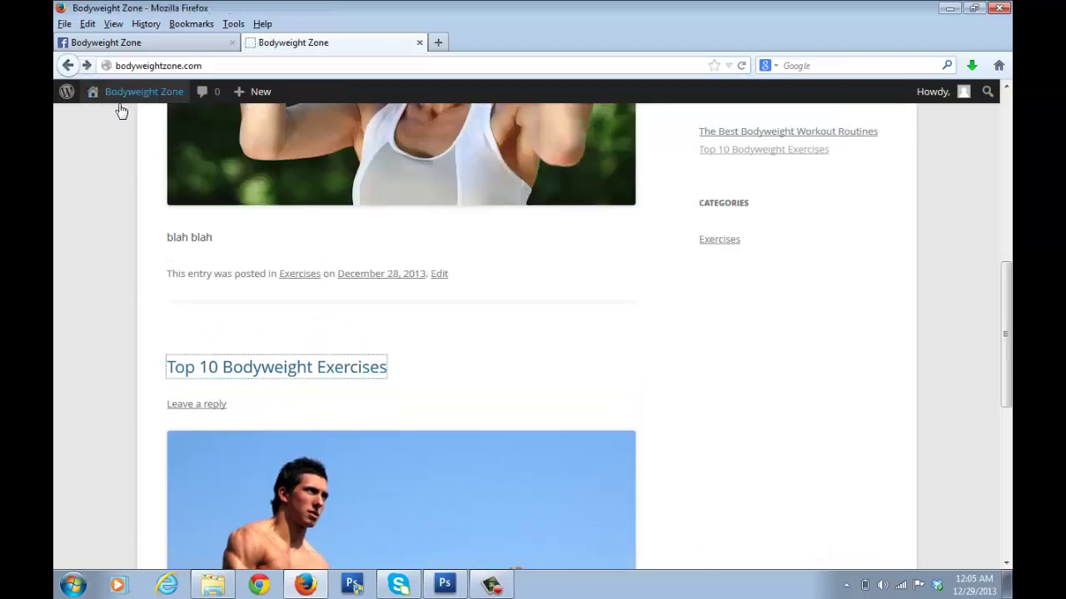
{"action": "scroll", "coordinate": [209, 181], "scroll_direction": "up", "scroll_amount": 5}
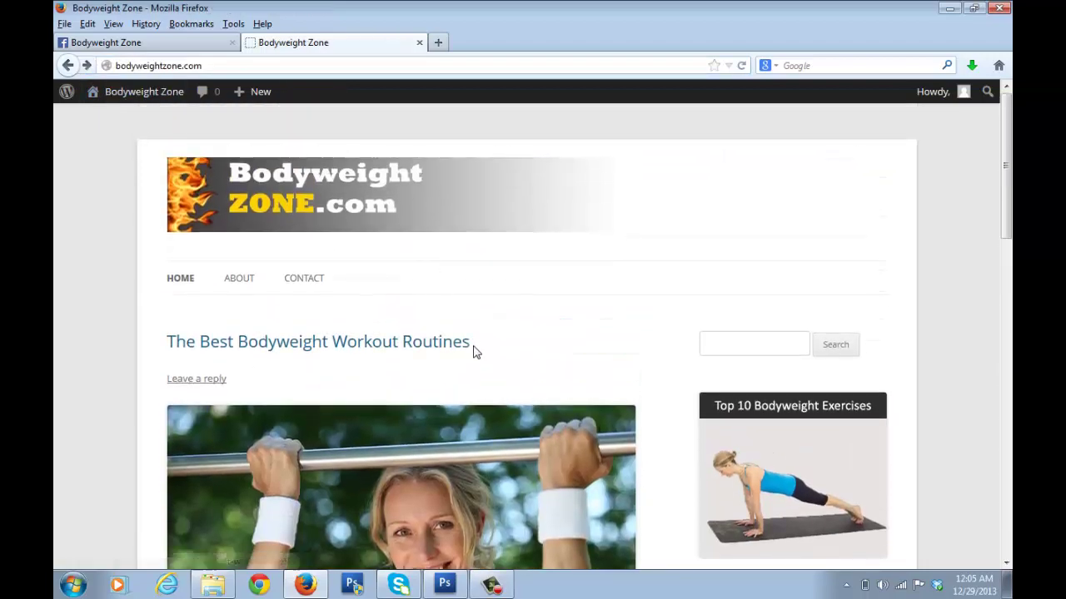
{"action": "left_click_drag", "start_coordinate": [474, 352], "coordinate": [169, 361]}
{"action": "key", "text": "ctrl+c"}
{"action": "left_click", "coordinate": [194, 47]}
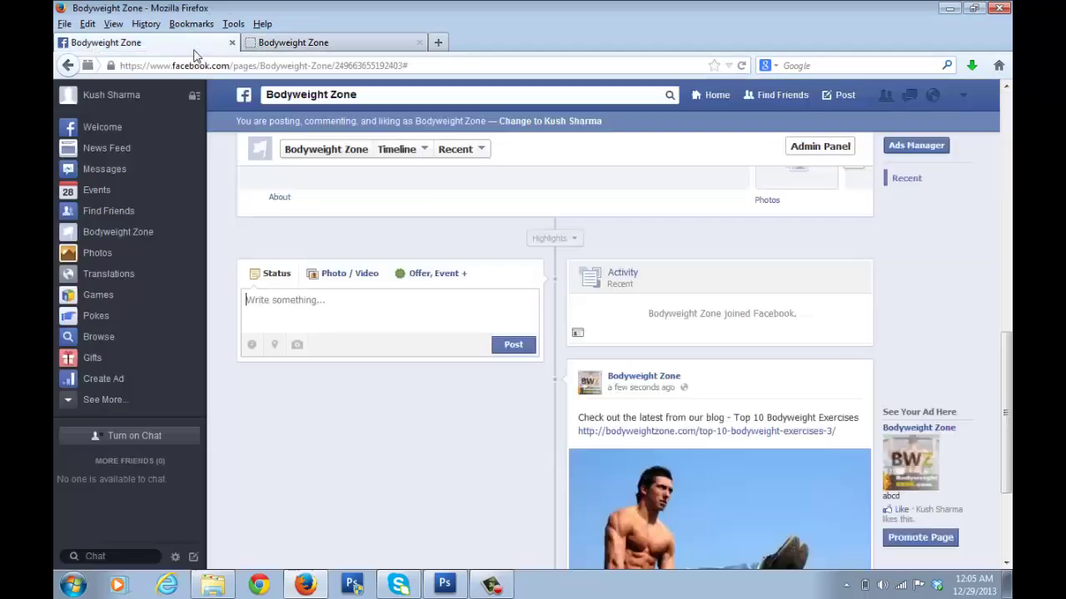
Step: Paste the copied title into a new status and put the earlier post's intro phrase before it
{"action": "scroll", "coordinate": [376, 333], "scroll_direction": "down", "scroll_amount": 3}
{"action": "scroll", "coordinate": [377, 333], "scroll_direction": "up", "scroll_amount": 3}
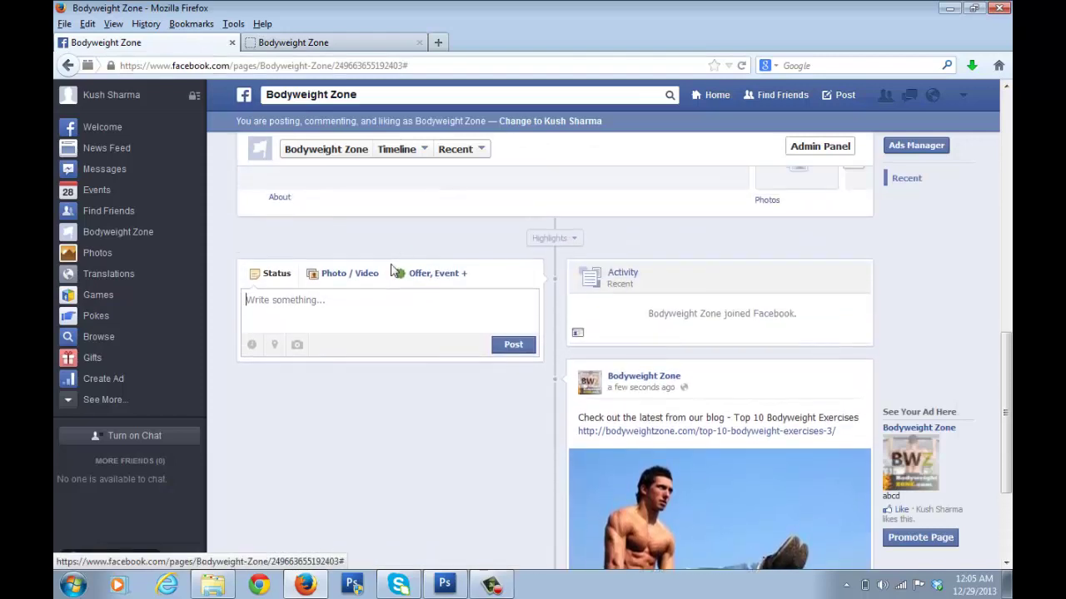
{"action": "left_click", "coordinate": [376, 323]}
{"action": "key", "text": "ctrl+v"}
{"action": "left_click_drag", "start_coordinate": [580, 417], "coordinate": [728, 423]}
{"action": "key", "text": "ctrl+c"}
{"action": "left_click", "coordinate": [251, 304]}
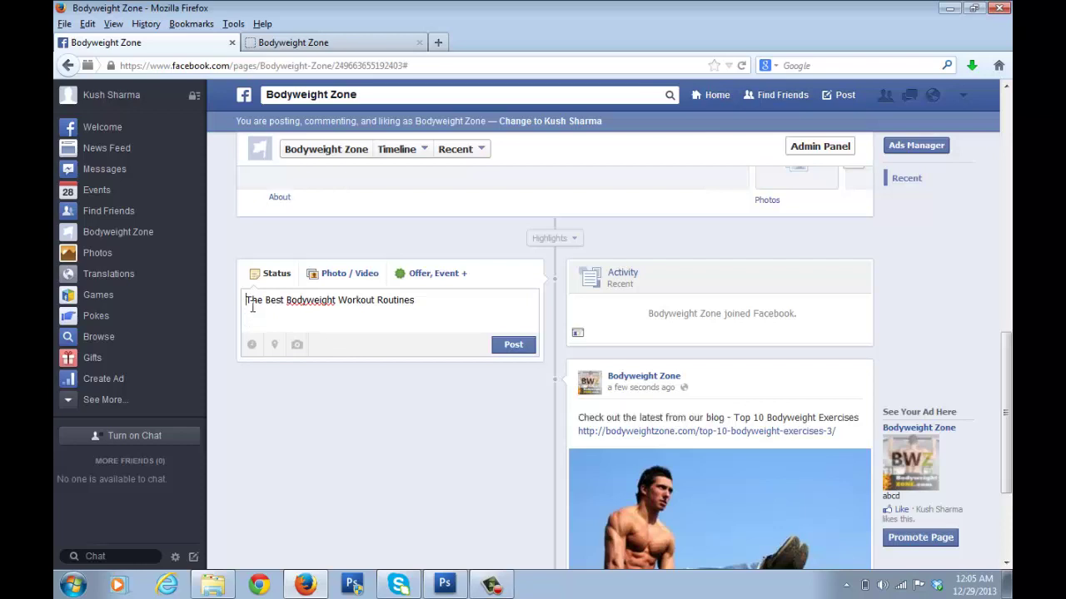
{"action": "key", "text": "ctrl+v"}
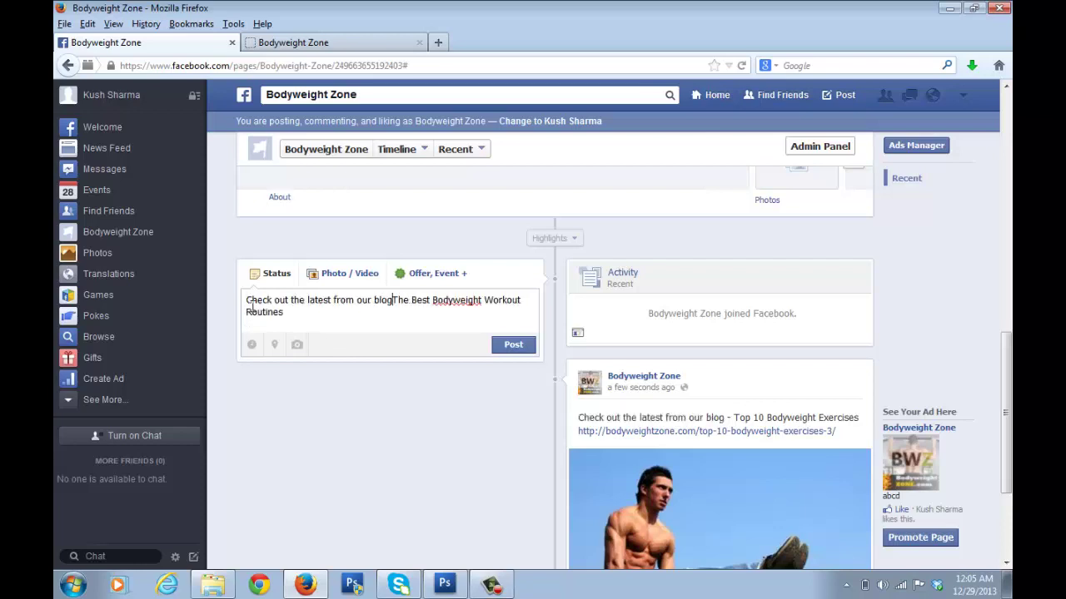
{"action": "type", "text": "-"}
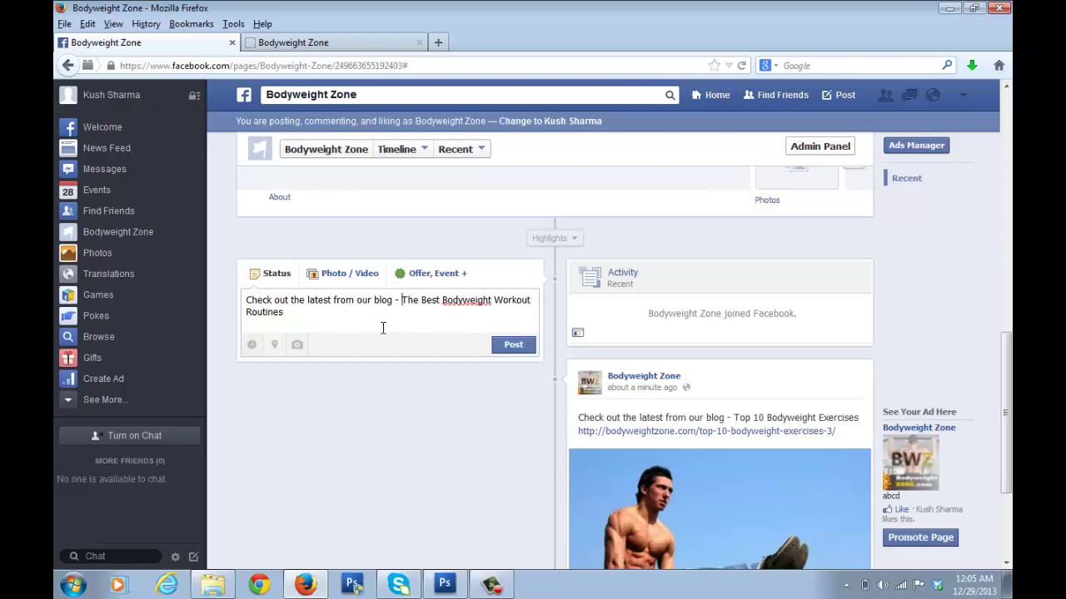
Step: Copy The Best Bodyweight Workout Routines post's URL and paste it below the status title
{"action": "left_click", "coordinate": [287, 42]}
{"action": "left_click", "coordinate": [345, 342]}
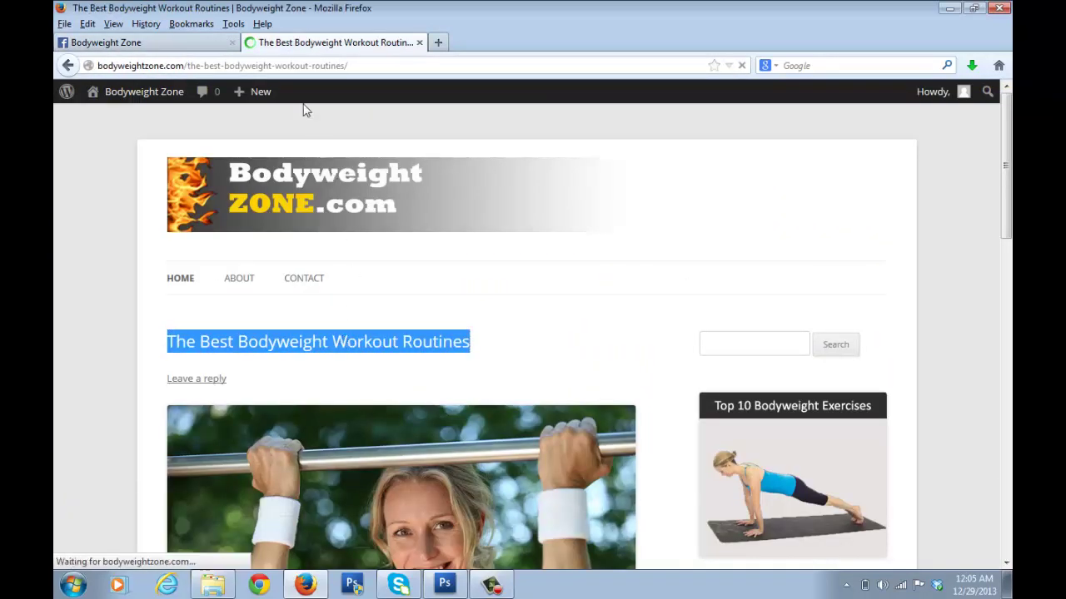
{"action": "left_click", "coordinate": [292, 66]}
{"action": "key", "text": "ctrl+c"}
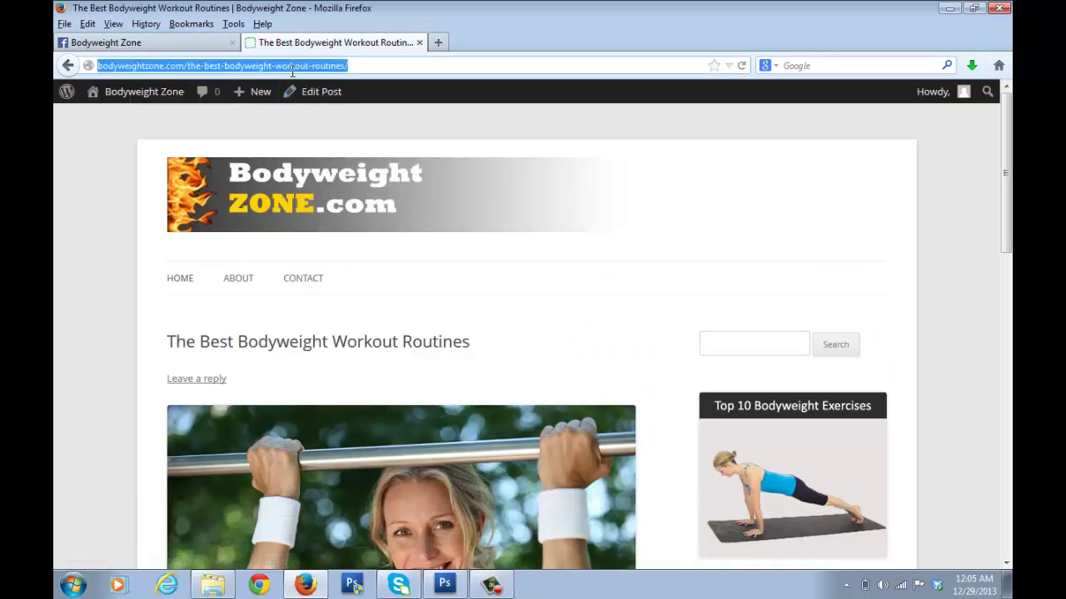
{"action": "left_click", "coordinate": [200, 43]}
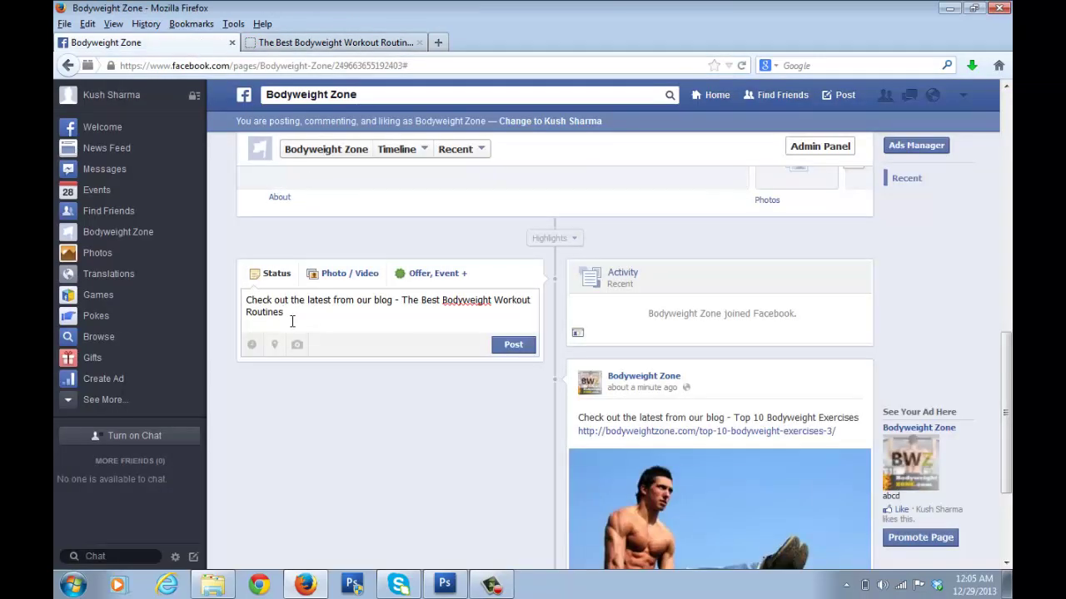
{"action": "key", "text": "Return"}
{"action": "key", "text": "Return"}
{"action": "key", "text": "ctrl+v"}
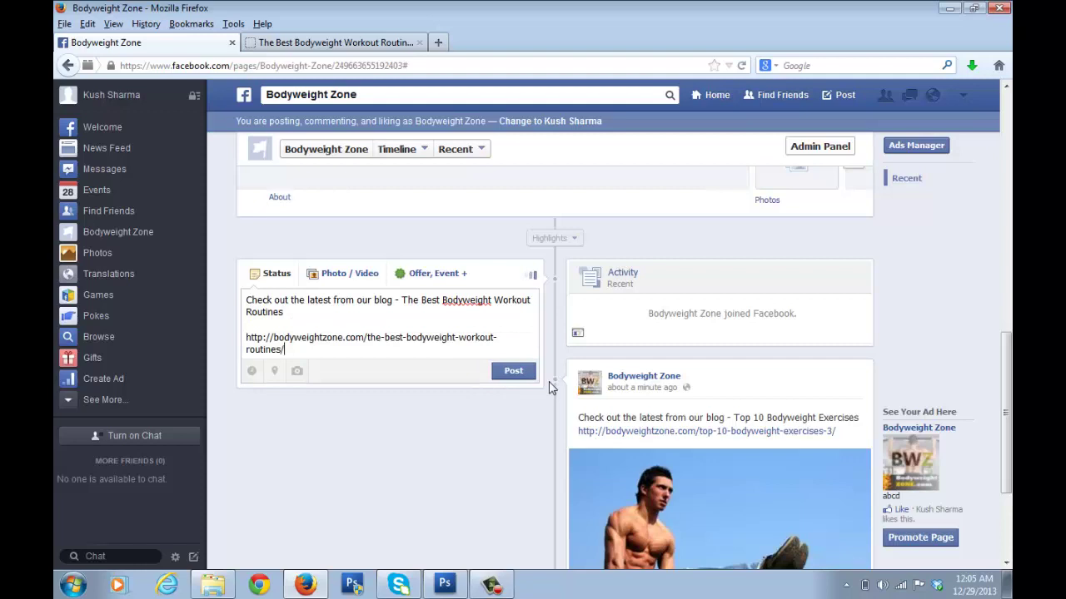
{"action": "scroll", "coordinate": [495, 388], "scroll_direction": "down", "scroll_amount": 2}
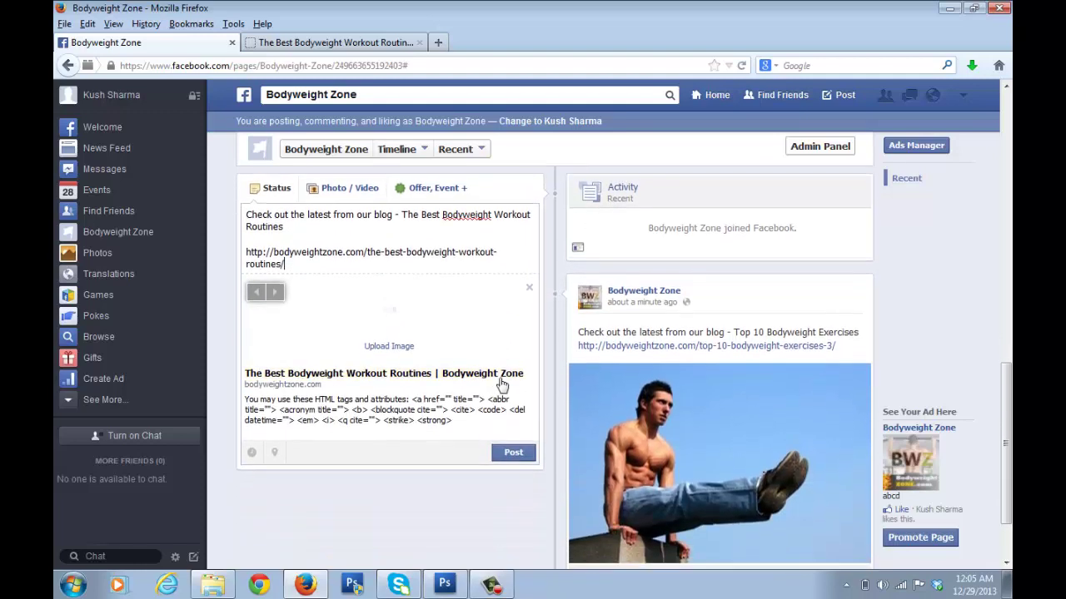
Step: Replace the link preview with the womanexercisingfb photo and publish the Best Bodyweight Workout Routines status
{"action": "left_click", "coordinate": [529, 288]}
{"action": "left_click", "coordinate": [341, 187]}
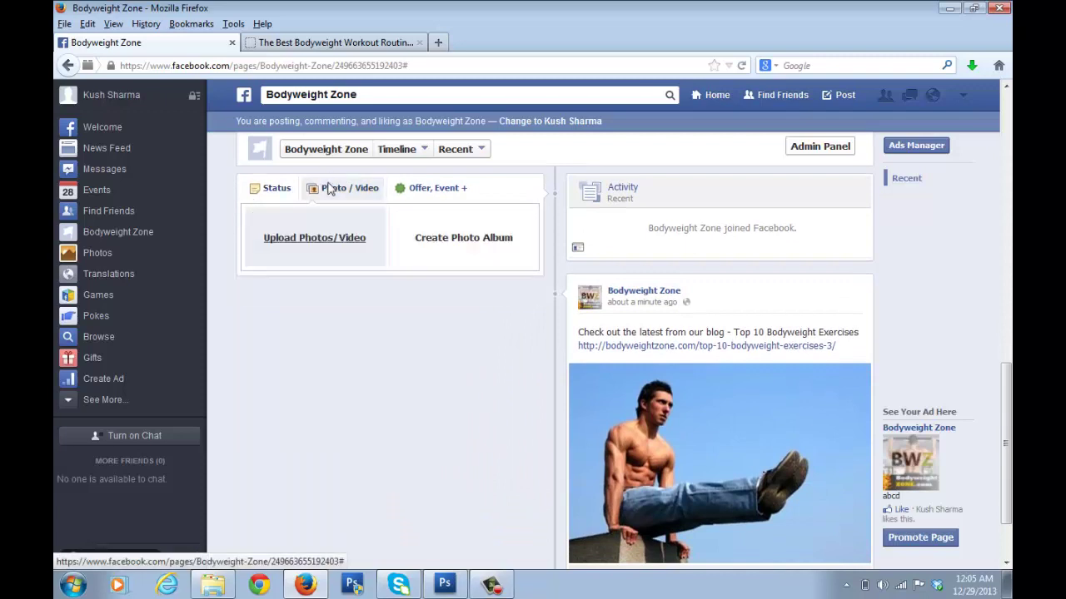
{"action": "left_click", "coordinate": [330, 240]}
{"action": "left_click", "coordinate": [245, 310]}
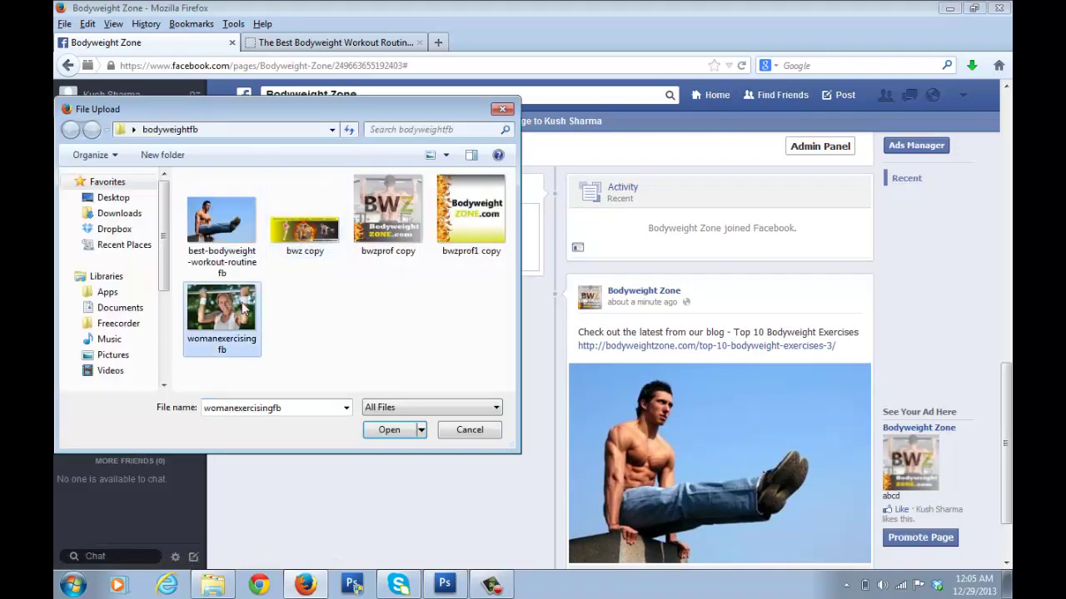
{"action": "left_click", "coordinate": [388, 429]}
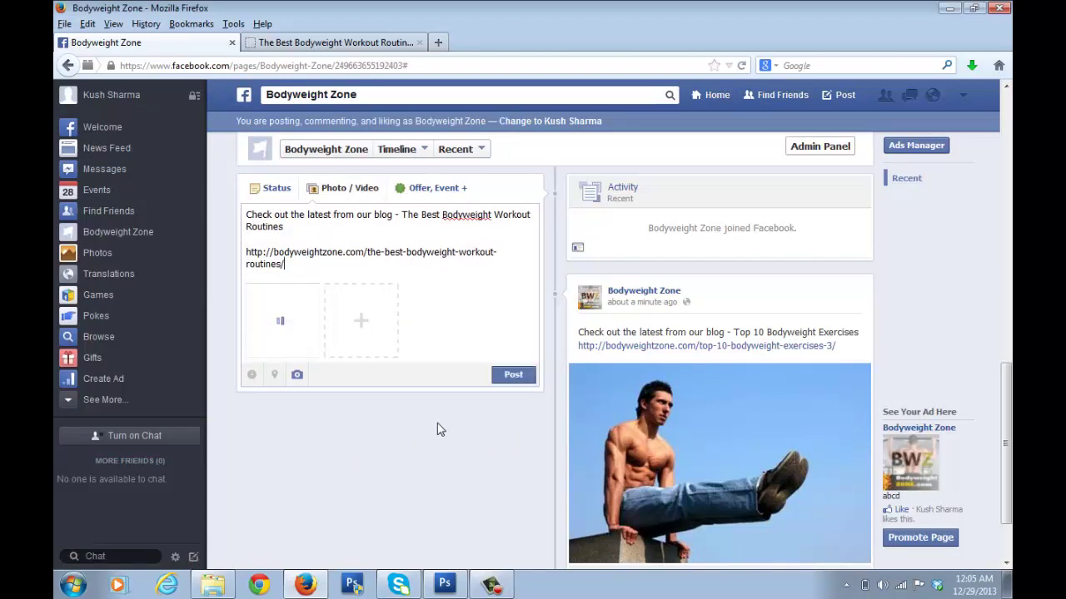
{"action": "left_click", "coordinate": [508, 374]}
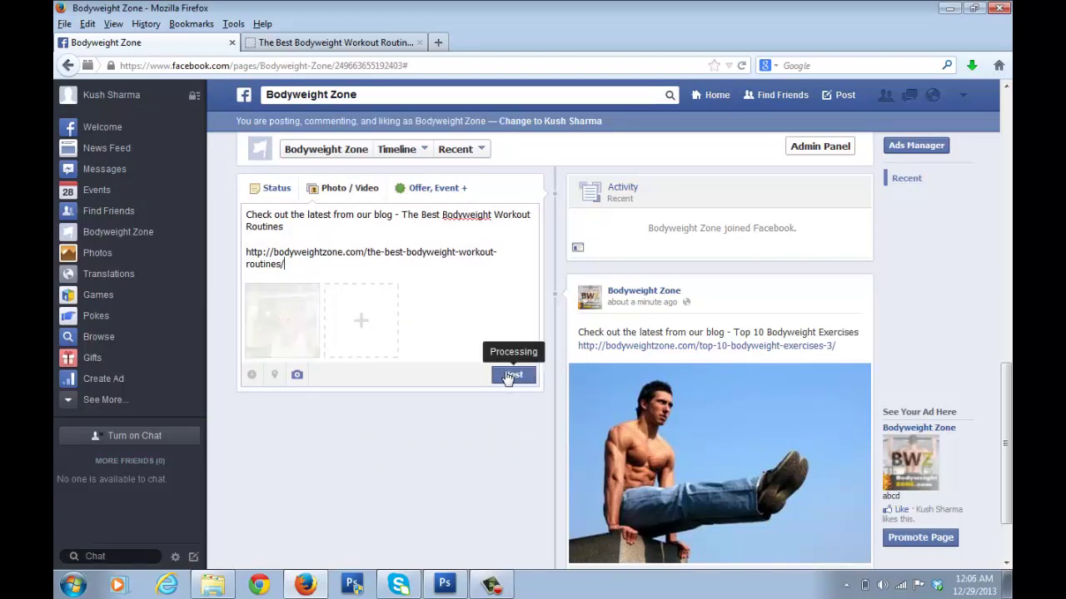
{"action": "left_click", "coordinate": [508, 376]}
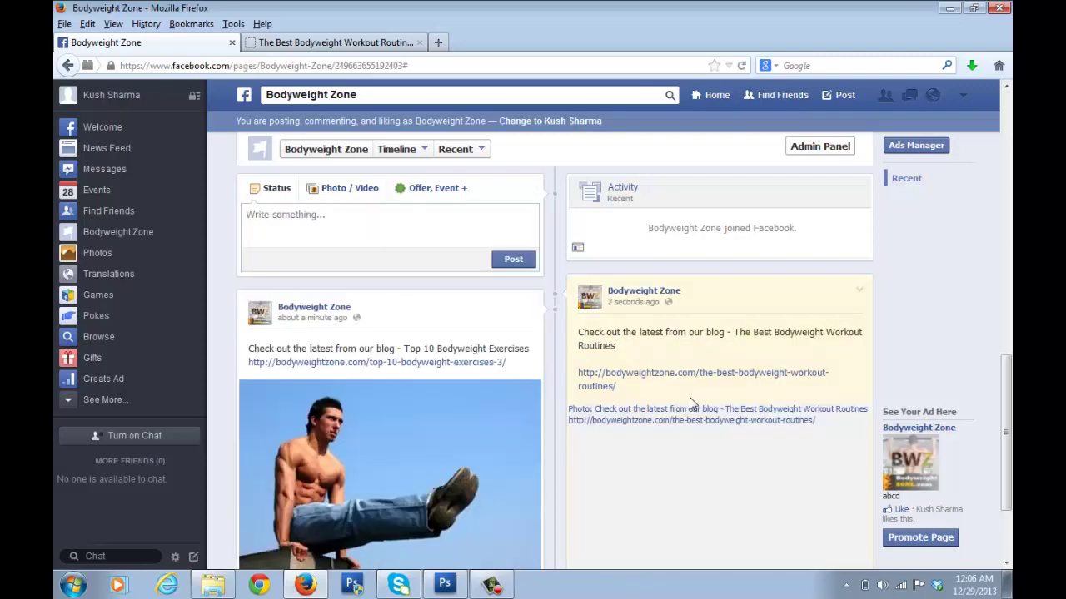
{"action": "scroll", "coordinate": [726, 333], "scroll_direction": "down", "scroll_amount": 3}
{"action": "scroll", "coordinate": [726, 333], "scroll_direction": "up", "scroll_amount": 3}
{"action": "scroll", "coordinate": [726, 333], "scroll_direction": "down", "scroll_amount": 3}
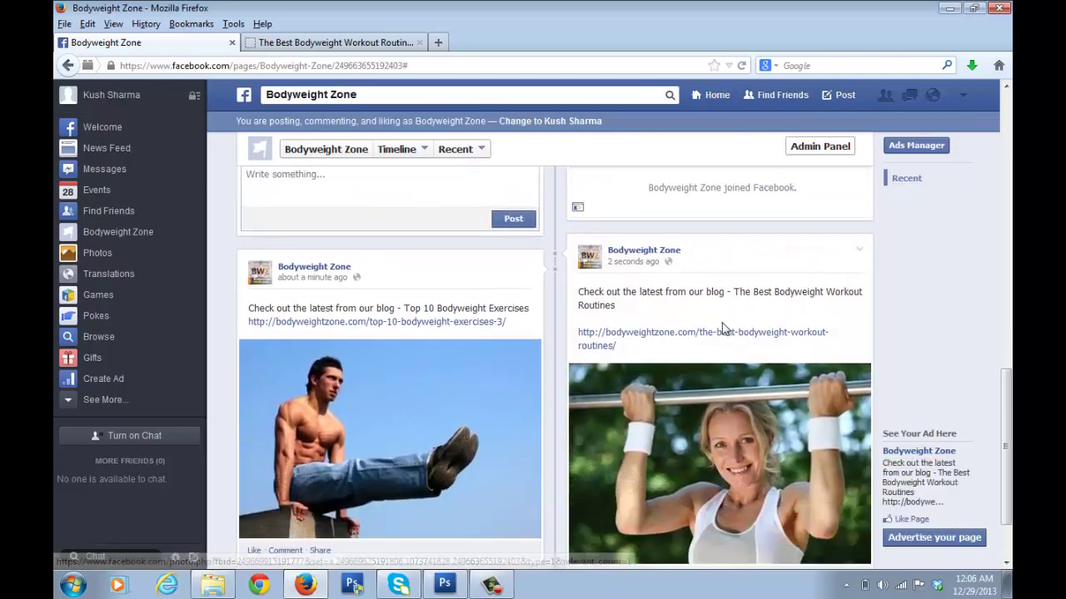
{"action": "scroll", "coordinate": [609, 369], "scroll_direction": "up", "scroll_amount": 10}
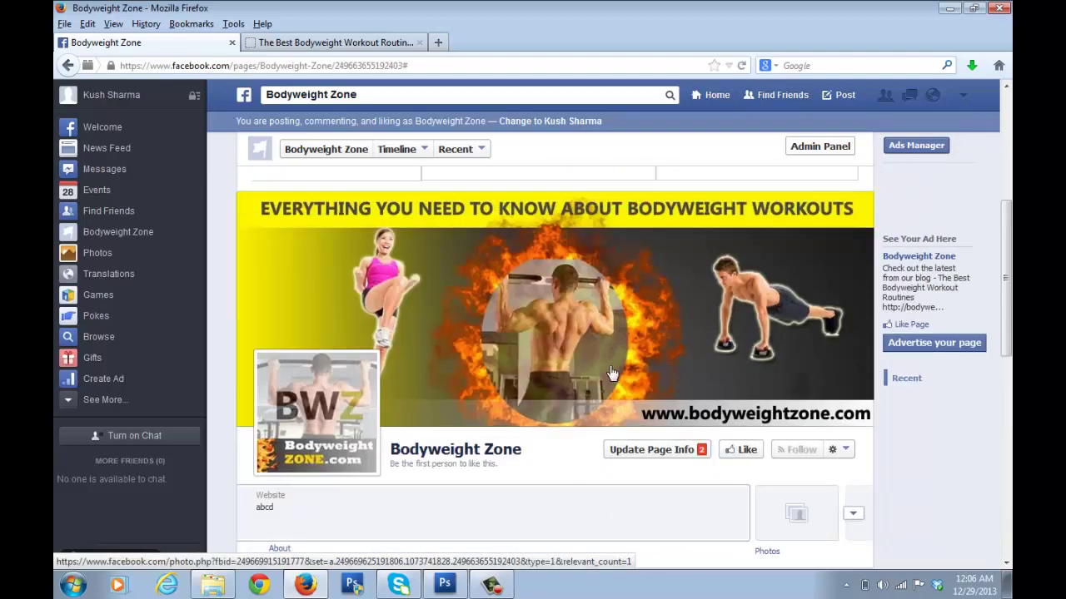
{"action": "scroll", "coordinate": [612, 369], "scroll_direction": "down", "scroll_amount": 2}
{"action": "scroll", "coordinate": [612, 369], "scroll_direction": "down", "scroll_amount": 8}
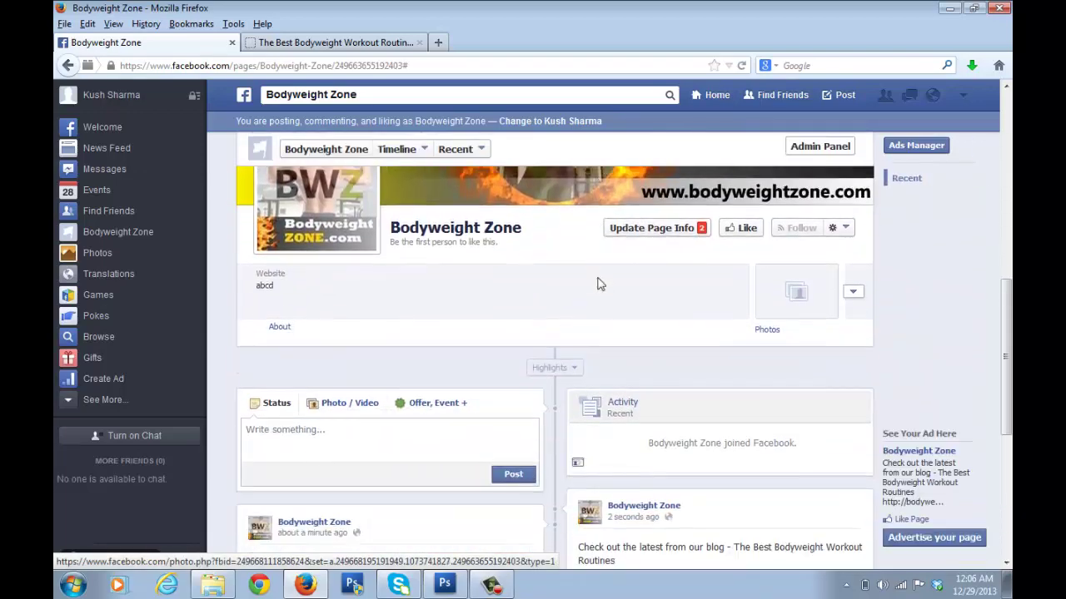
{"action": "scroll", "coordinate": [602, 286], "scroll_direction": "up", "scroll_amount": 2}
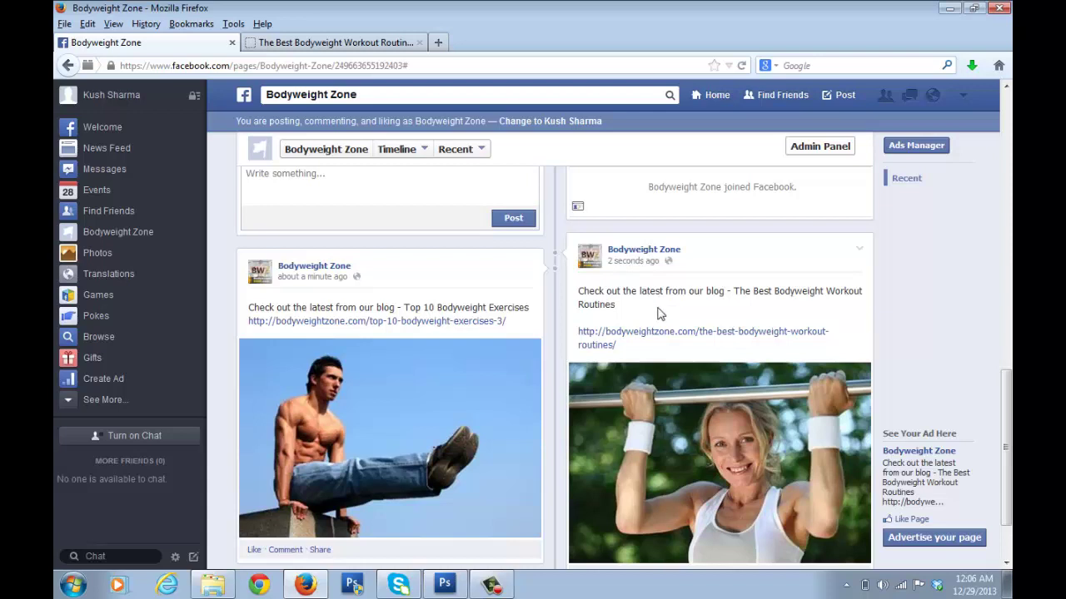
{"action": "scroll", "coordinate": [658, 313], "scroll_direction": "up", "scroll_amount": 5}
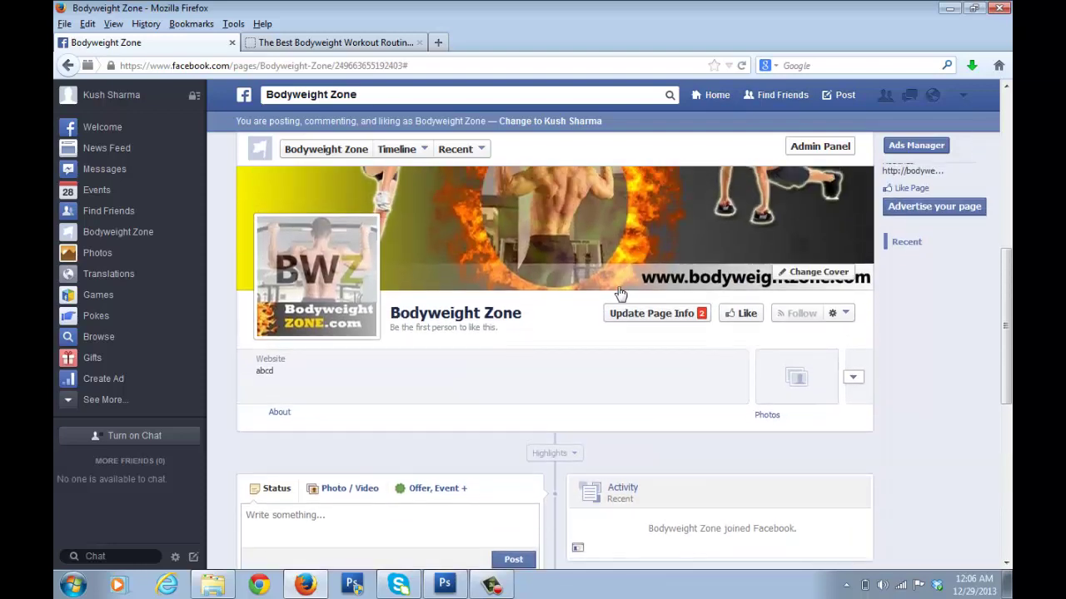
{"action": "scroll", "coordinate": [625, 285], "scroll_direction": "up", "scroll_amount": 2}
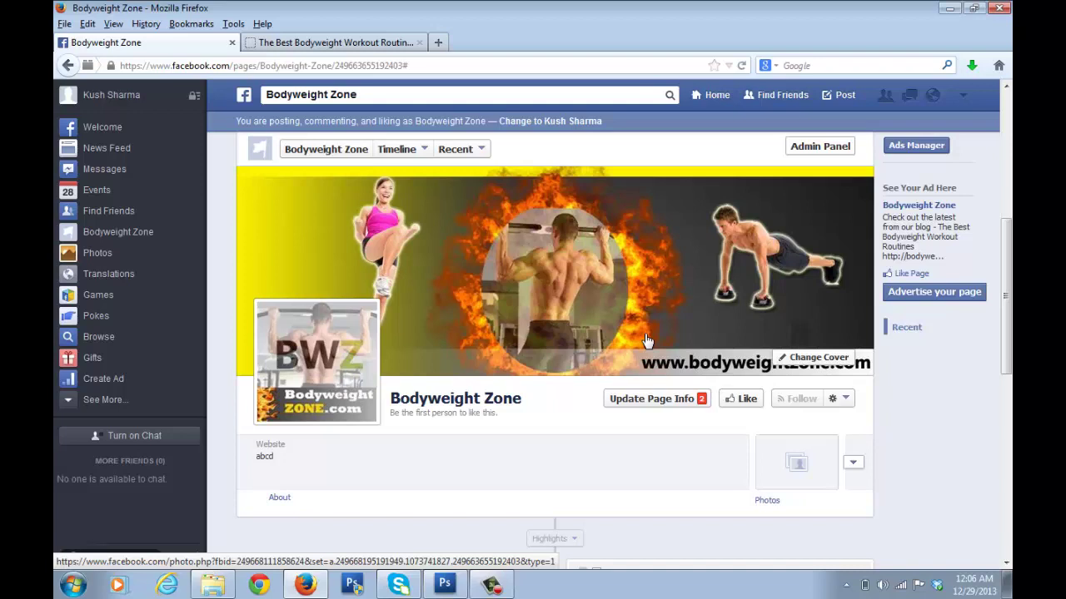
{"action": "scroll", "coordinate": [647, 340], "scroll_direction": "down", "scroll_amount": 2}
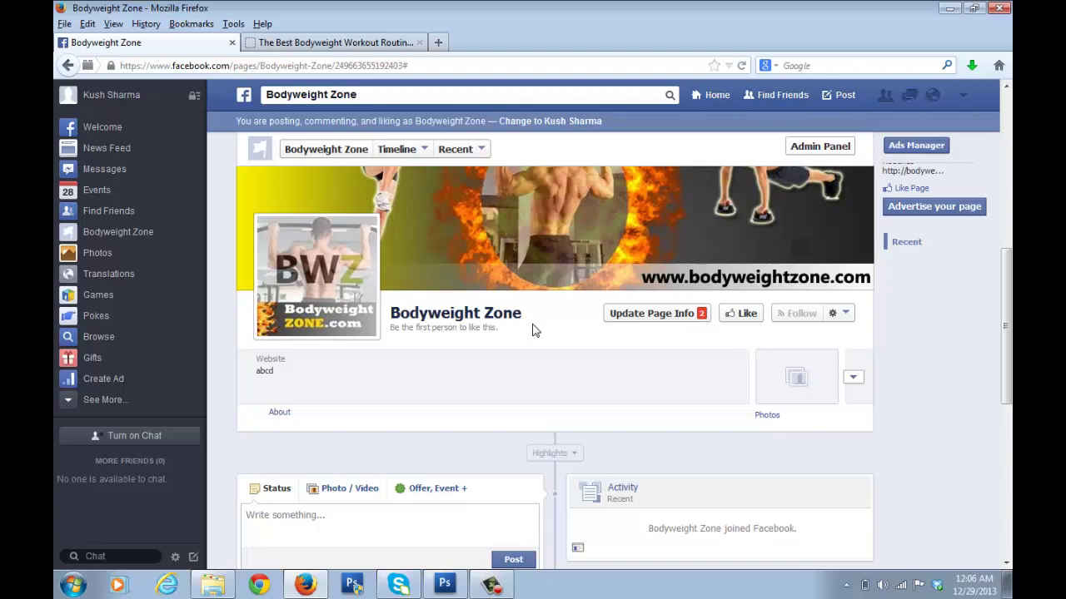
{"action": "scroll", "coordinate": [666, 376], "scroll_direction": "up", "scroll_amount": 2}
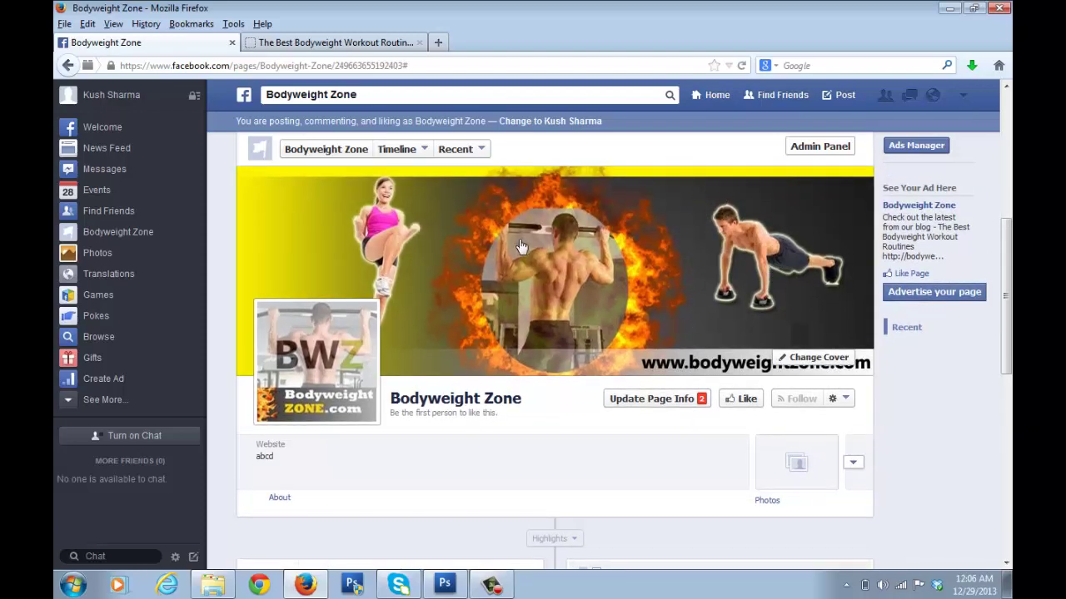
{"action": "scroll", "coordinate": [516, 249], "scroll_direction": "up", "scroll_amount": 4}
{"action": "scroll", "coordinate": [757, 329], "scroll_direction": "down", "scroll_amount": 4}
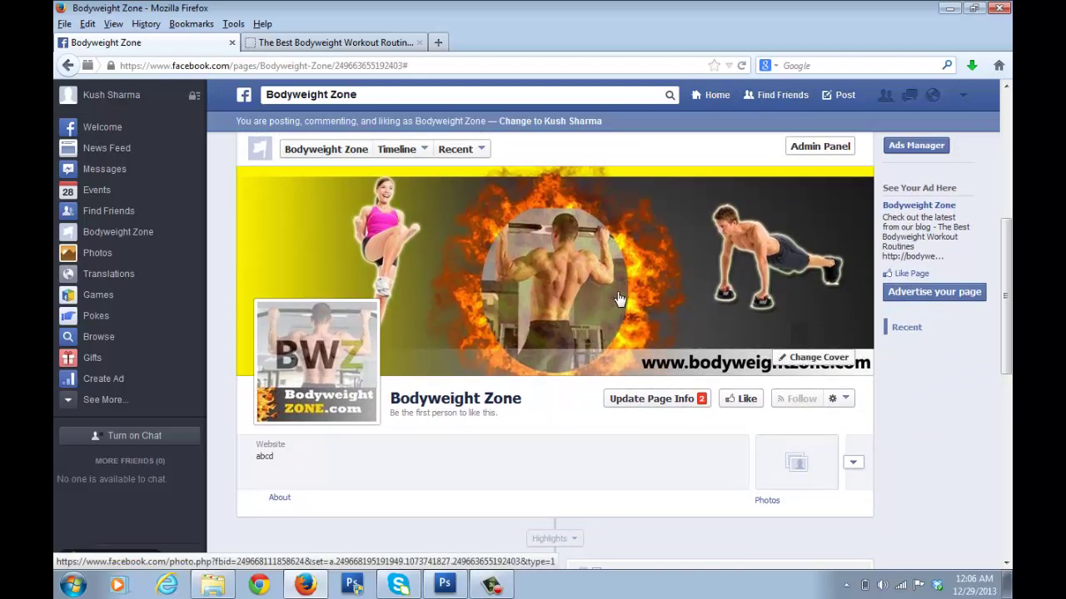
{"action": "scroll", "coordinate": [618, 300], "scroll_direction": "up", "scroll_amount": 3}
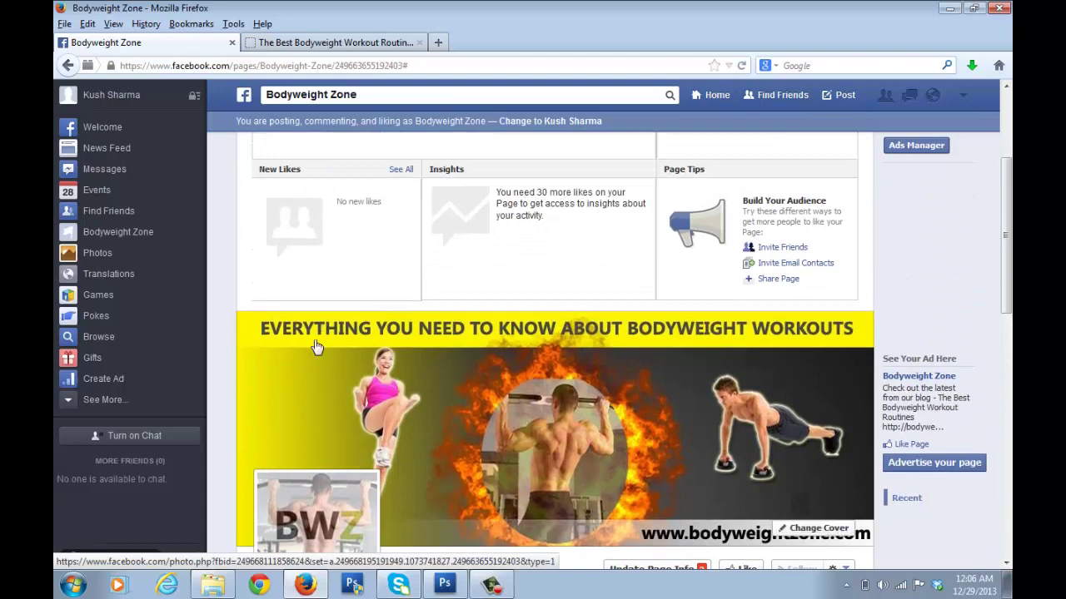
{"action": "scroll", "coordinate": [316, 346], "scroll_direction": "down", "scroll_amount": 3}
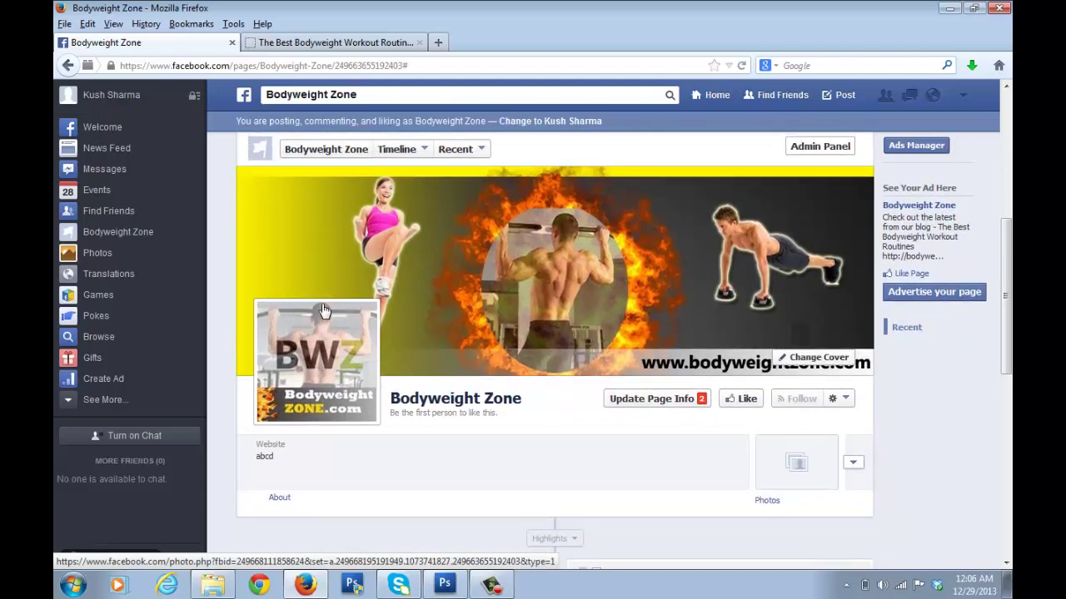
{"action": "scroll", "coordinate": [373, 397], "scroll_direction": "down", "scroll_amount": 8}
{"action": "scroll", "coordinate": [532, 383], "scroll_direction": "up", "scroll_amount": 5}
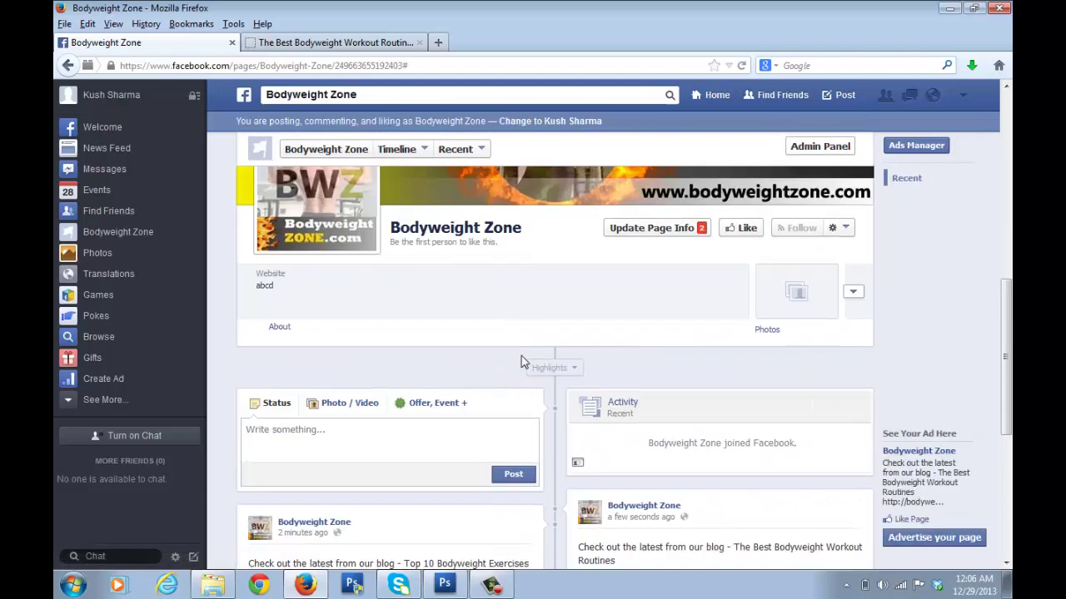
{"action": "scroll", "coordinate": [521, 358], "scroll_direction": "up", "scroll_amount": 6}
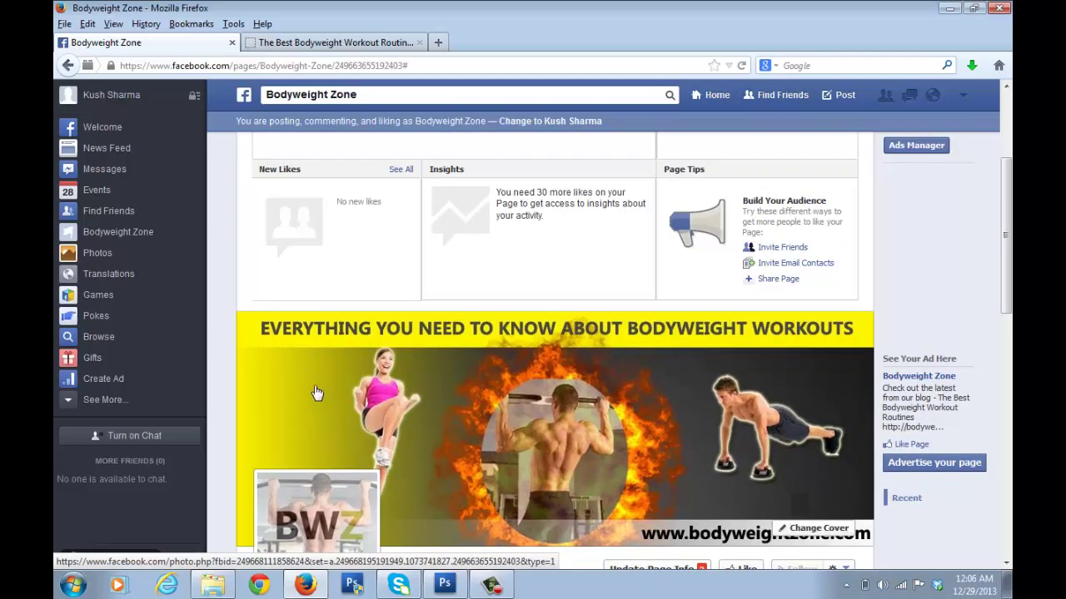
{"action": "scroll", "coordinate": [786, 398], "scroll_direction": "down", "scroll_amount": 3}
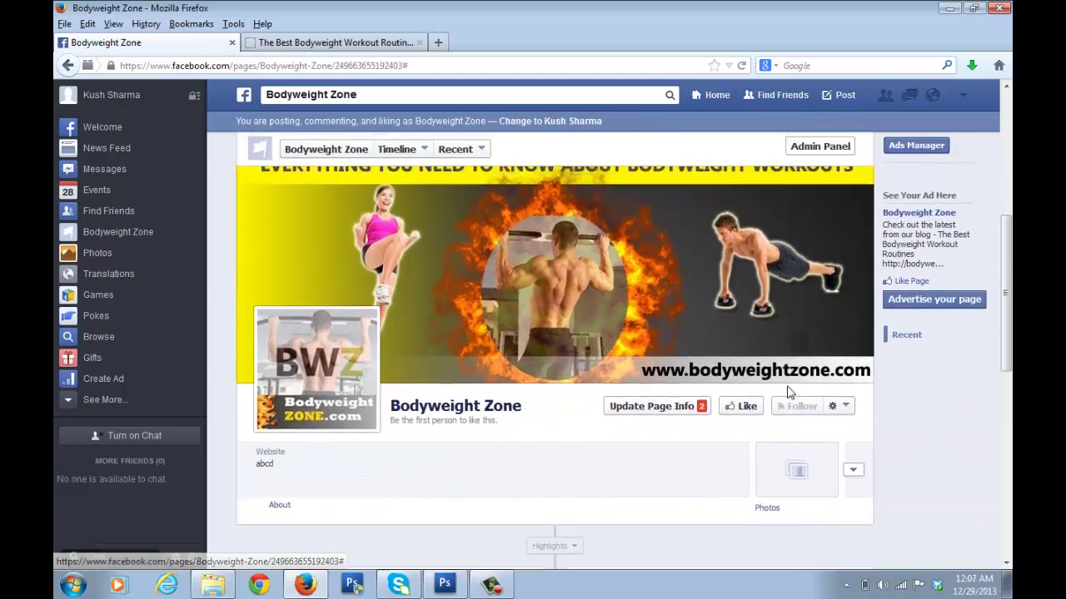
{"action": "scroll", "coordinate": [789, 393], "scroll_direction": "up", "scroll_amount": 2}
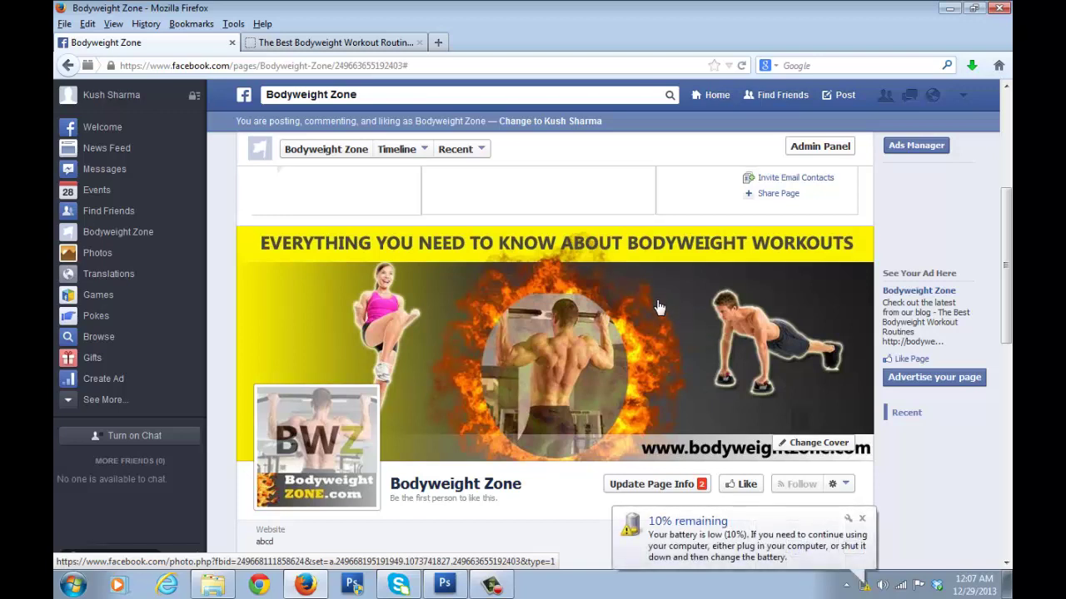
{"action": "left_click", "coordinate": [861, 518]}
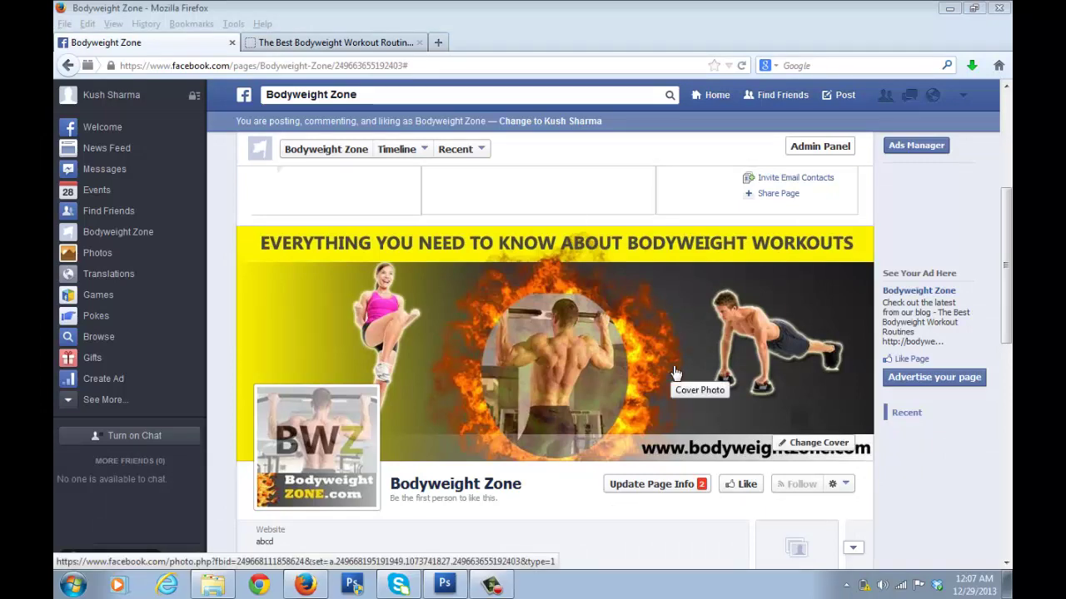
{"action": "left_click", "coordinate": [1007, 296]}
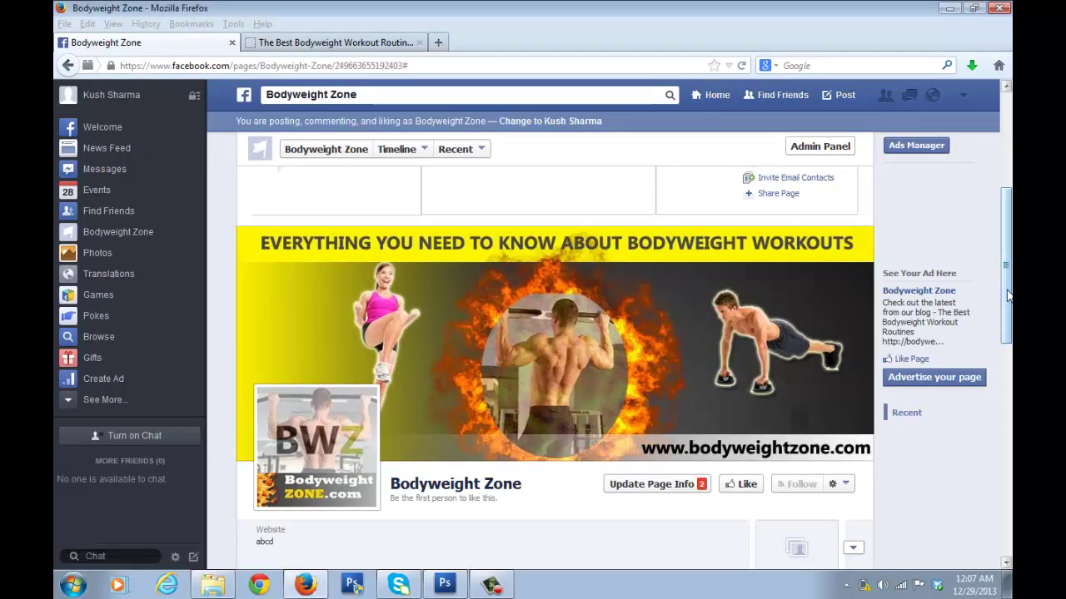
{"action": "left_click_drag", "start_coordinate": [1008, 295], "coordinate": [938, 289]}
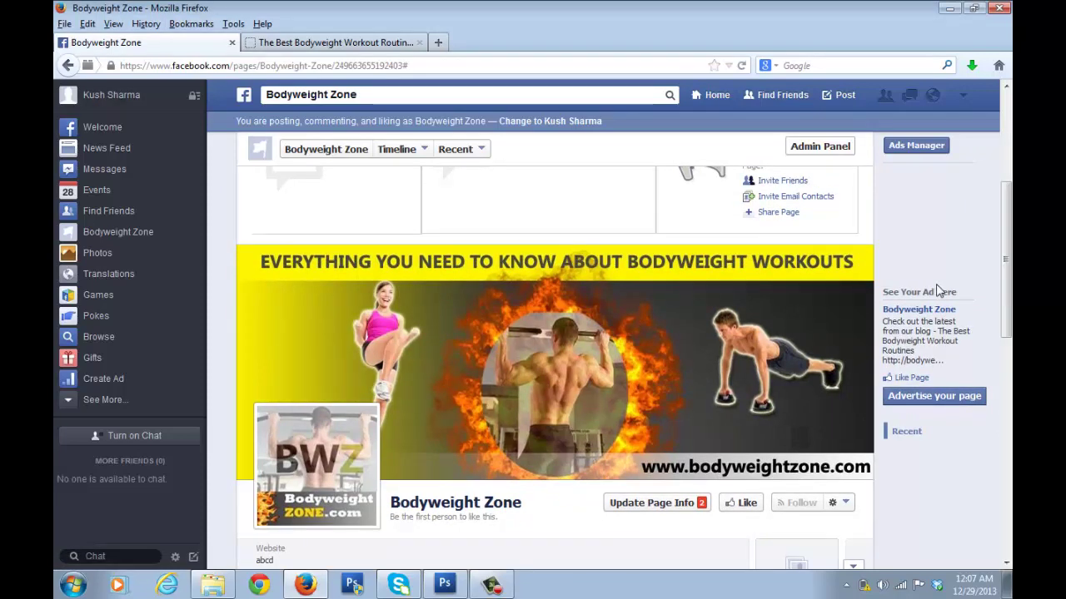